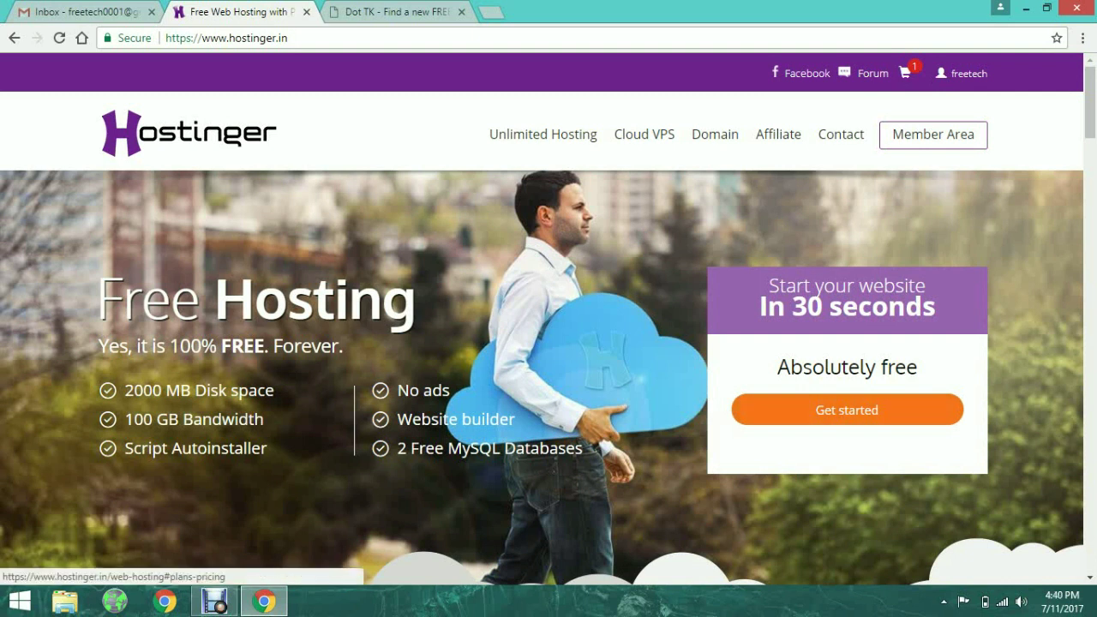
Step: Order the FREE hosting plan from the pricing table and proceed to checkout at ₹0.00
{"action": "left_click", "coordinate": [847, 409]}
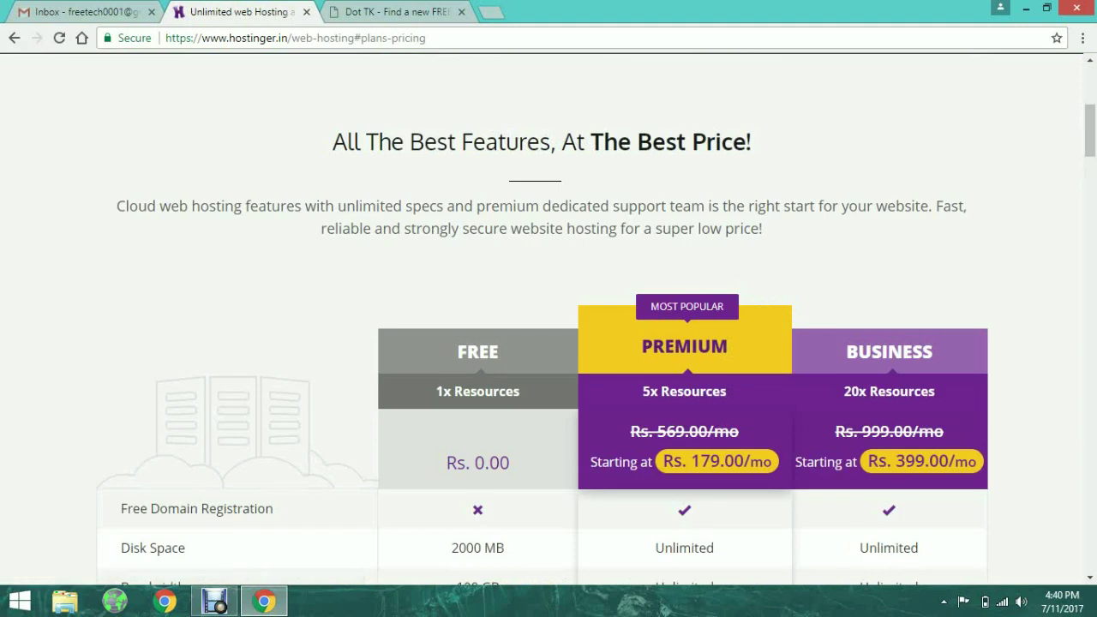
{"action": "scroll", "coordinate": [548, 332], "scroll_direction": "down", "scroll_amount": 1}
{"action": "scroll", "coordinate": [549, 332], "scroll_direction": "down", "scroll_amount": 3}
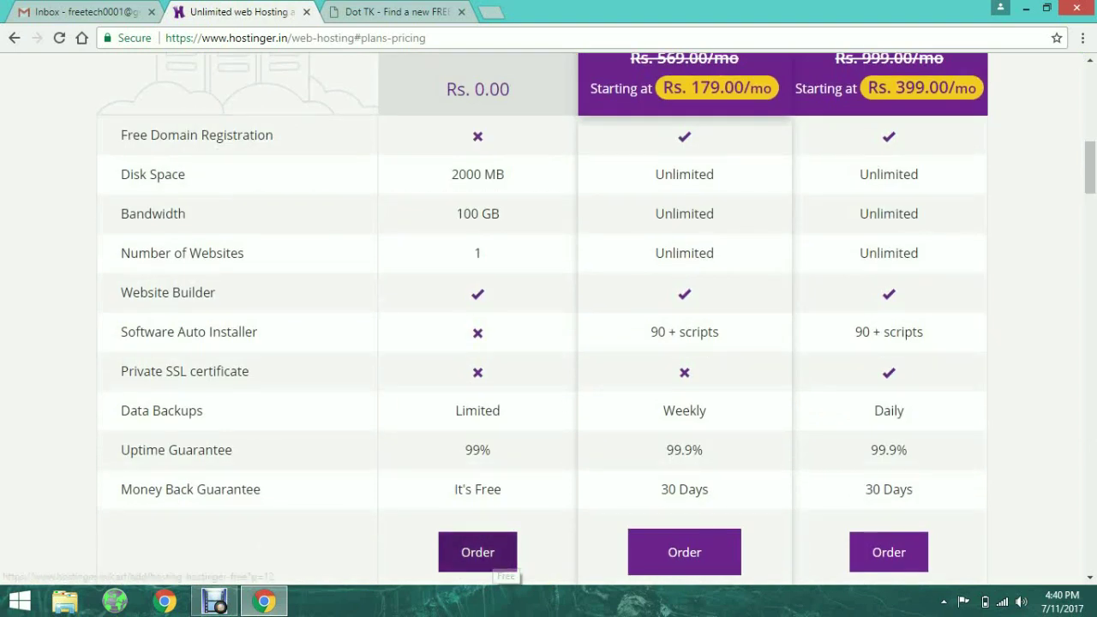
{"action": "left_click", "coordinate": [505, 566]}
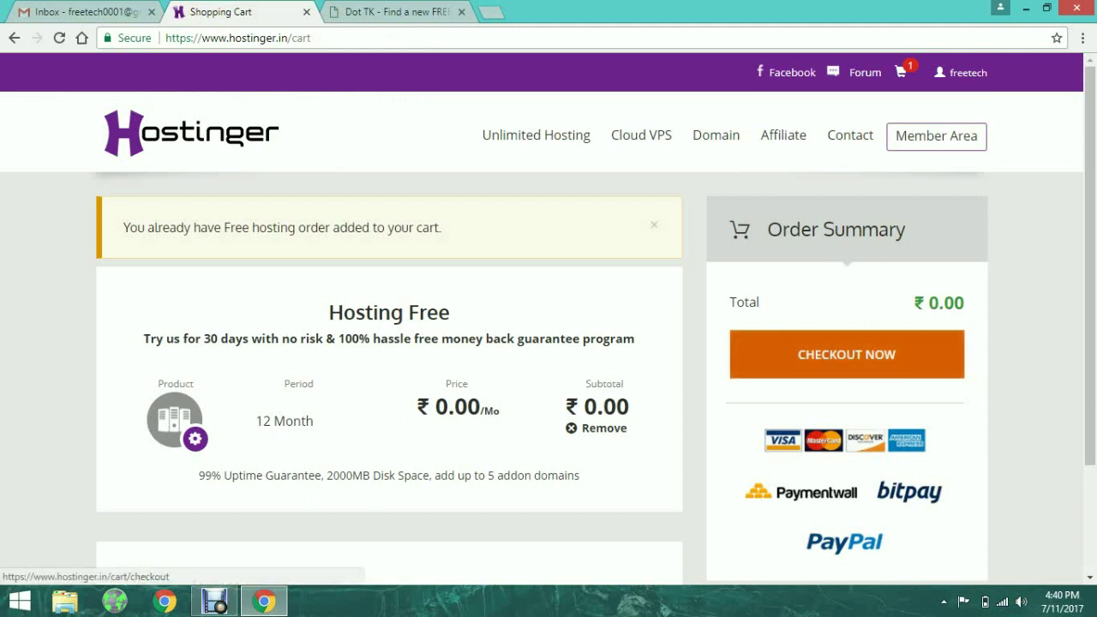
{"action": "left_click", "coordinate": [847, 353]}
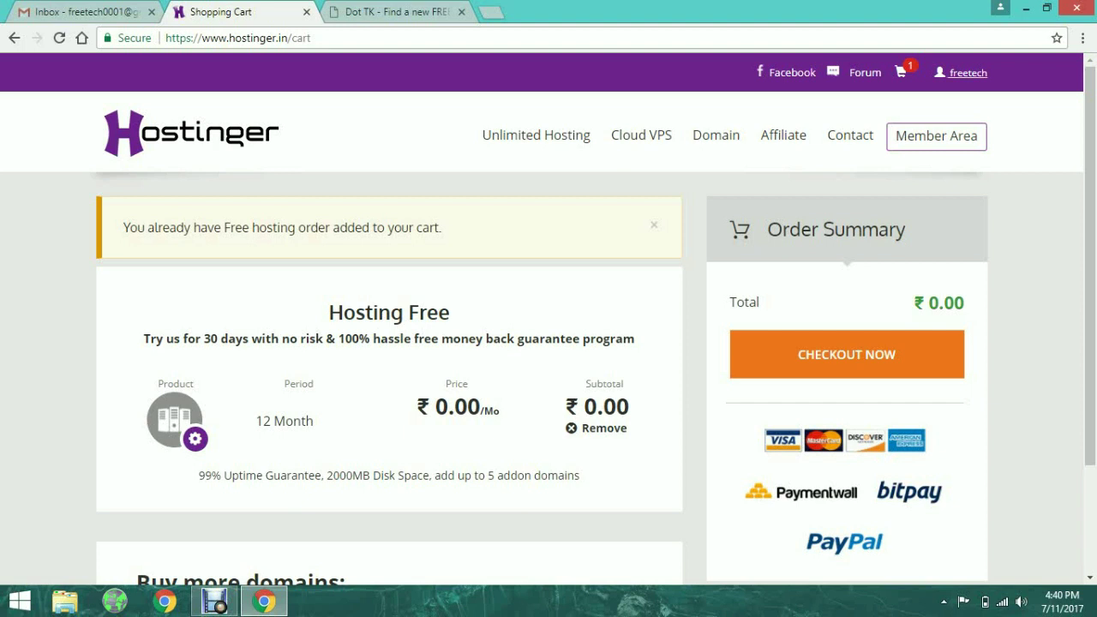
Step: Log in to the Hostinger Member Area with the account password
{"action": "left_click", "coordinate": [966, 73]}
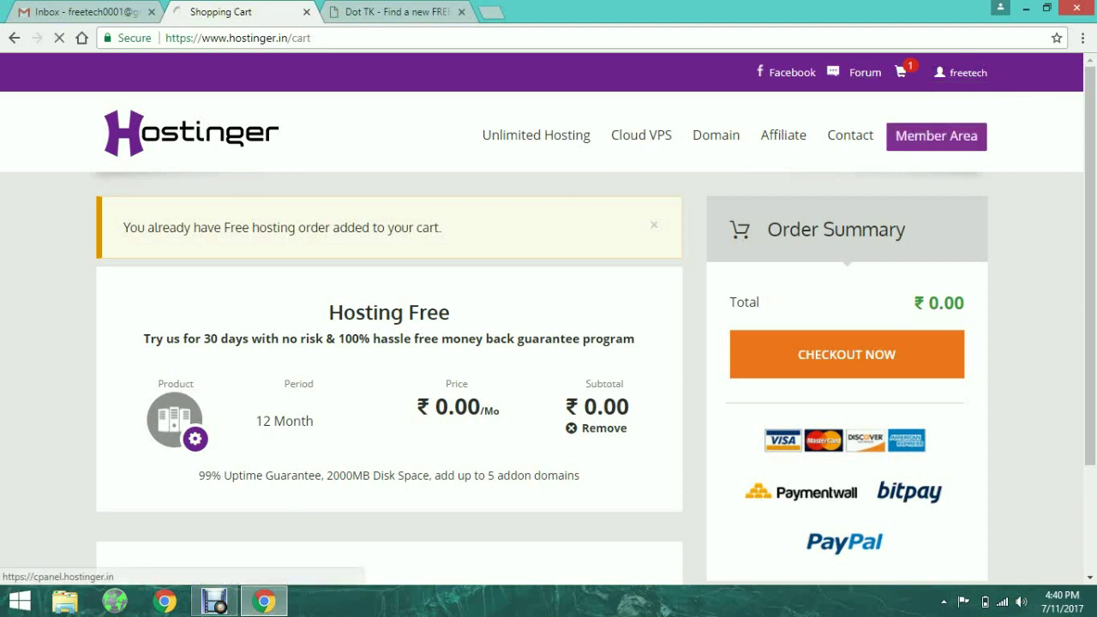
{"action": "left_click", "coordinate": [935, 135]}
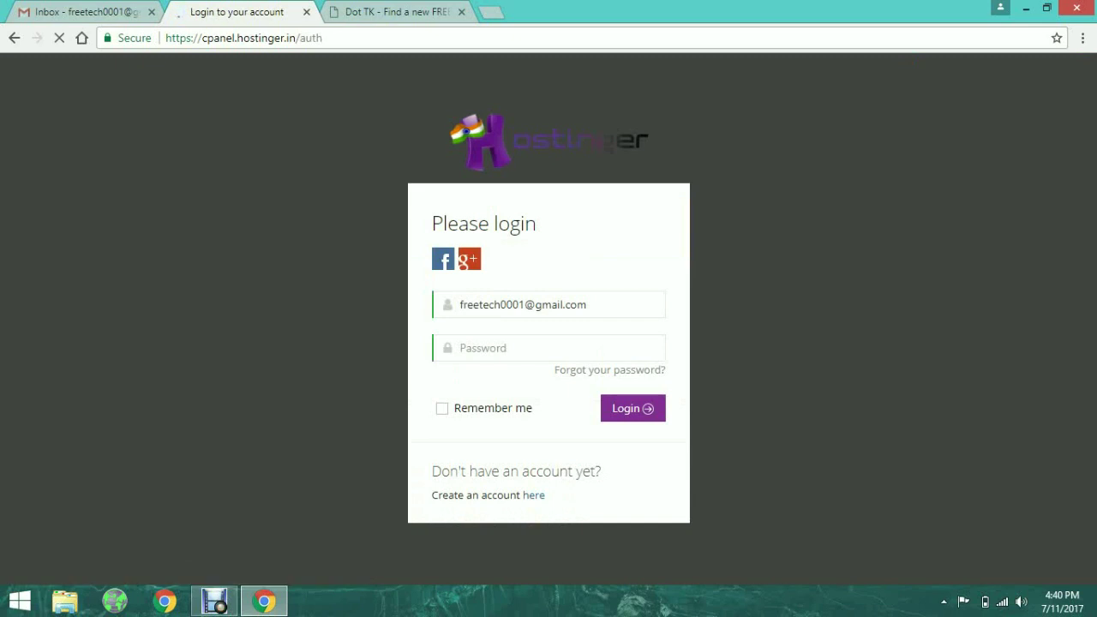
{"action": "type", "text": "*****"}
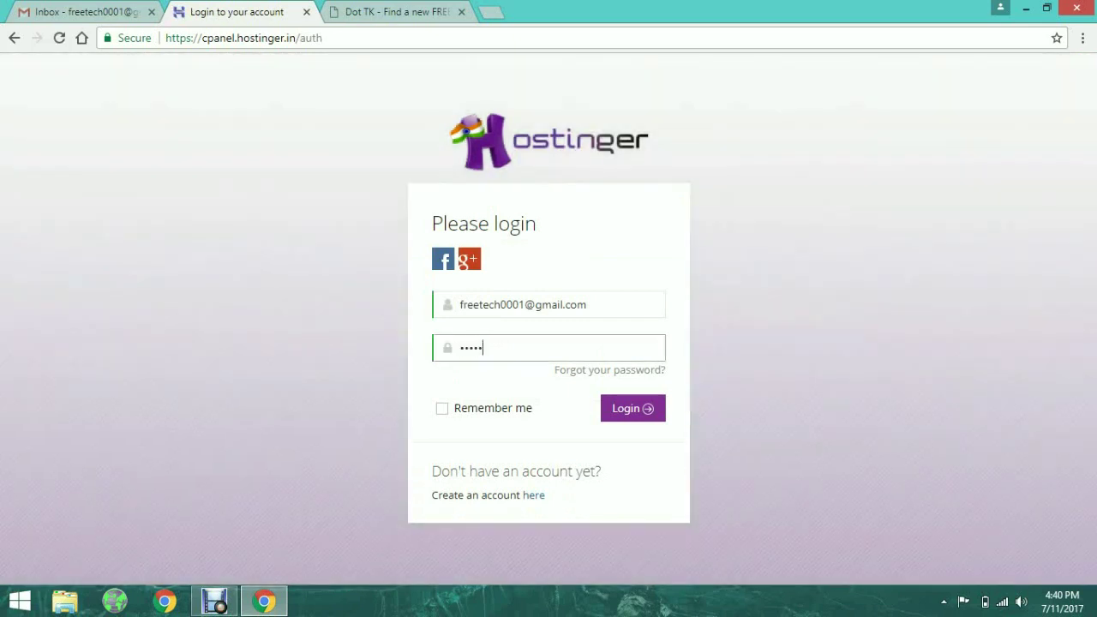
{"action": "type", "text": "***"}
{"action": "key", "text": "Return"}
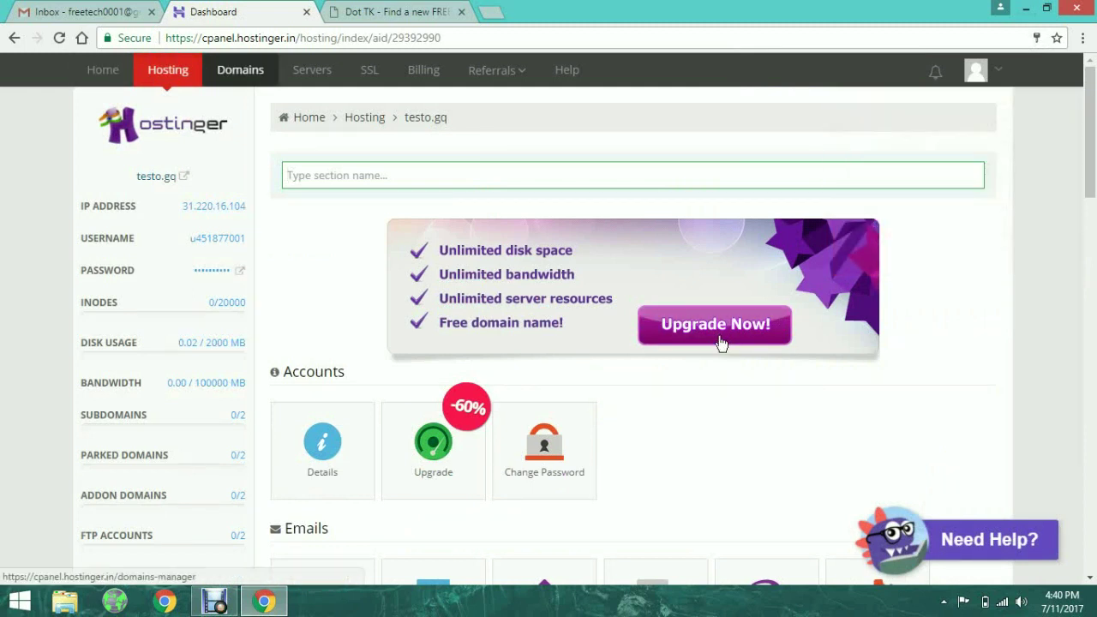
Step: Open the testo.gq account's deletion form and pick Other as the reason for leaving
{"action": "left_click", "coordinate": [721, 343]}
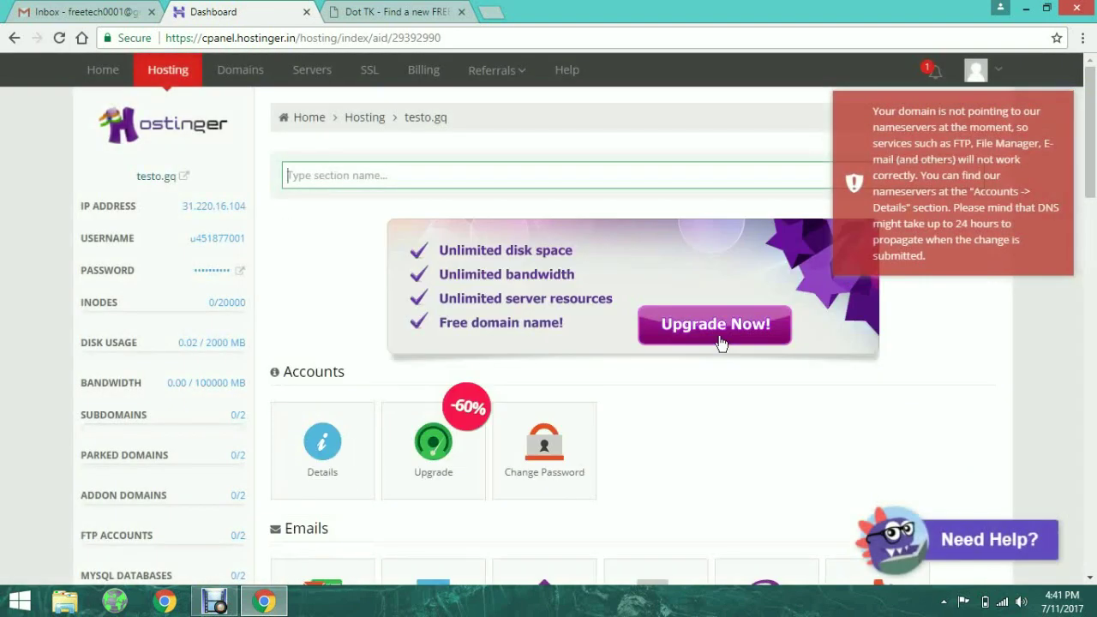
{"action": "key", "text": "End"}
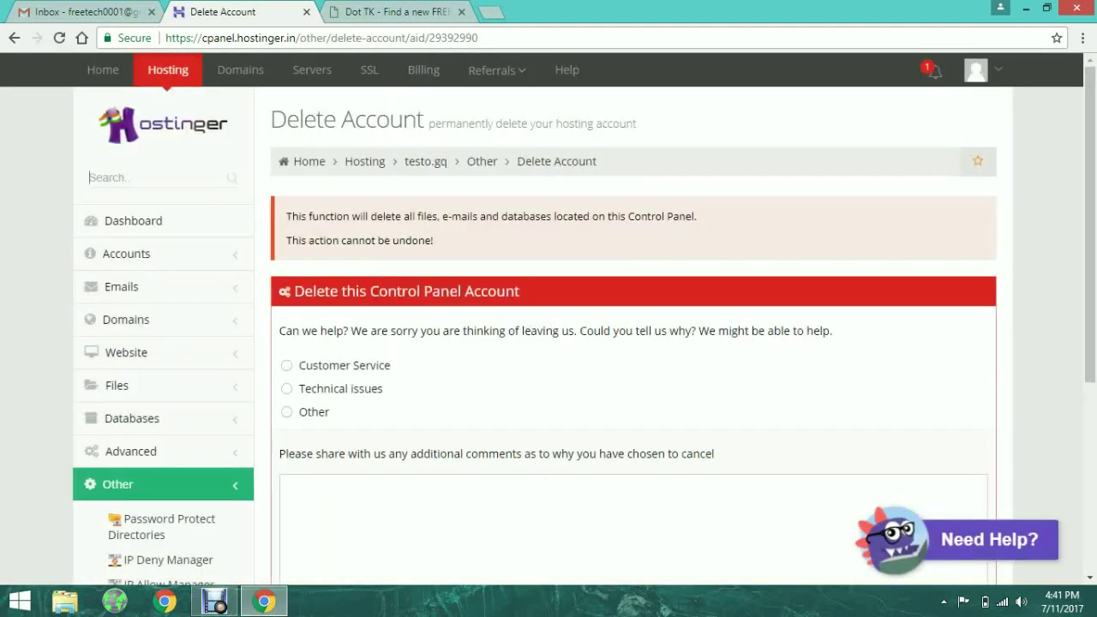
{"action": "left_click", "coordinate": [286, 412]}
Step: Allow immediate termination and submit the testo.gq deletion request without feedback
{"action": "scroll", "coordinate": [286, 411], "scroll_direction": "down", "scroll_amount": 4}
{"action": "left_click", "coordinate": [354, 506]}
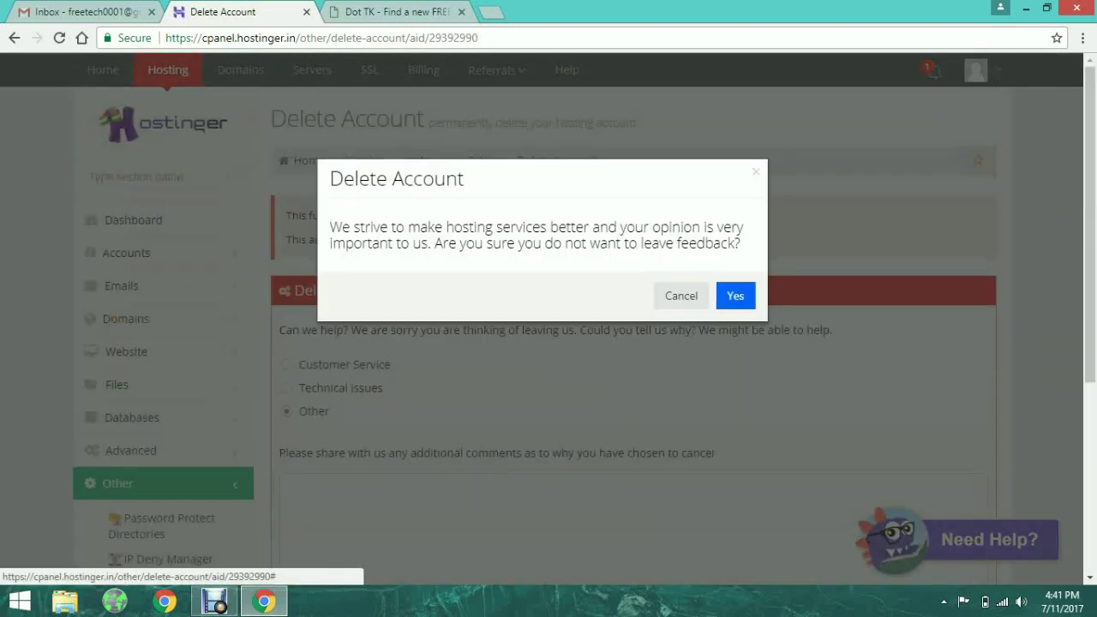
{"action": "left_click", "coordinate": [681, 296]}
{"action": "scroll", "coordinate": [682, 295], "scroll_direction": "down", "scroll_amount": 4}
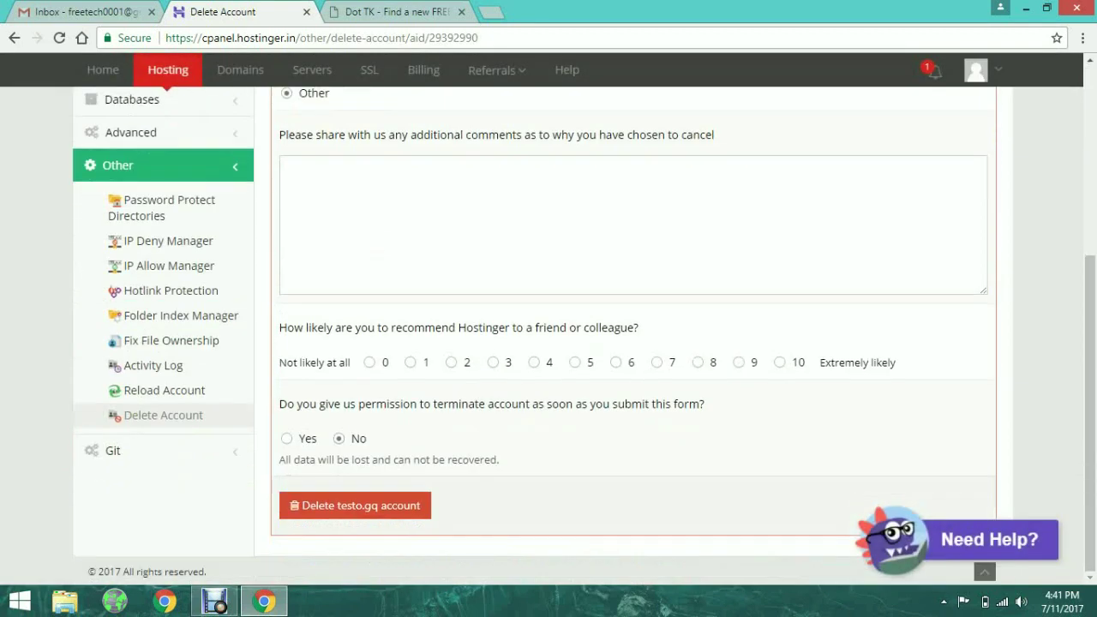
{"action": "left_click", "coordinate": [286, 437]}
{"action": "left_click", "coordinate": [354, 505]}
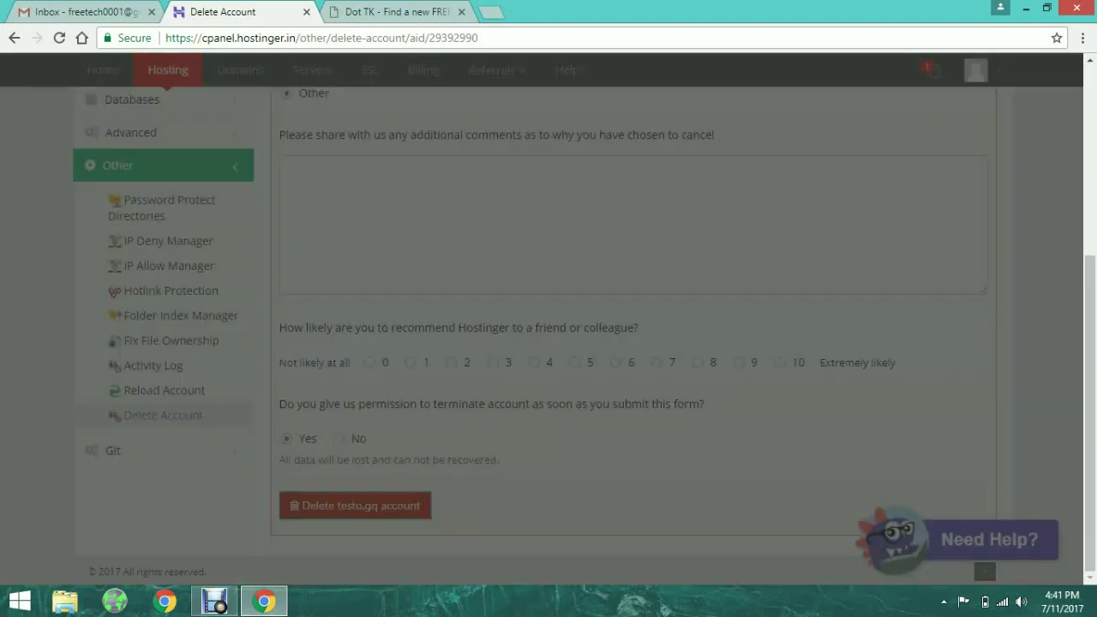
{"action": "left_click", "coordinate": [735, 297]}
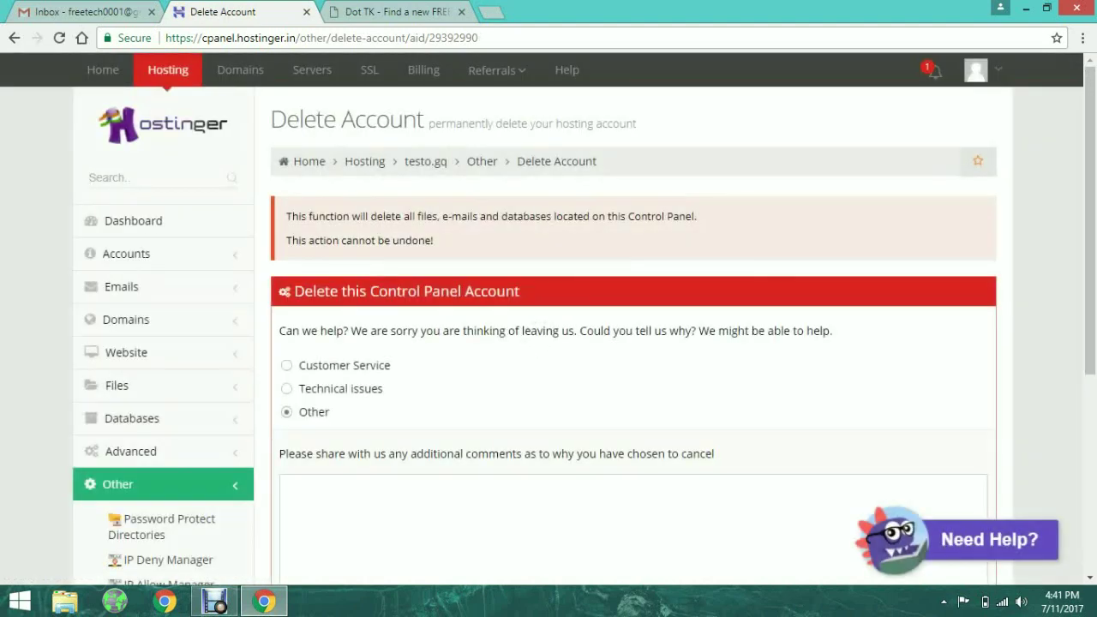
Step: Add the comment 'gbsfbgb', rate 7, and delete the testo.gq account
{"action": "scroll", "coordinate": [549, 343], "scroll_direction": "down", "scroll_amount": 4}
{"action": "left_click", "coordinate": [354, 505]}
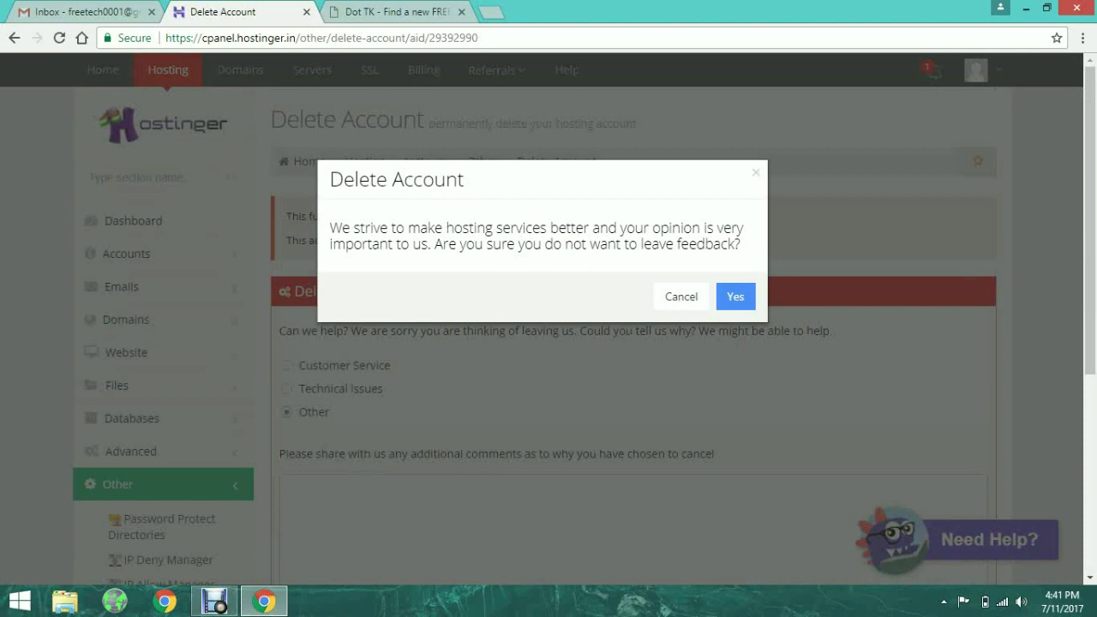
{"action": "key", "text": "Escape"}
{"action": "type", "text": "gbsfbgb"}
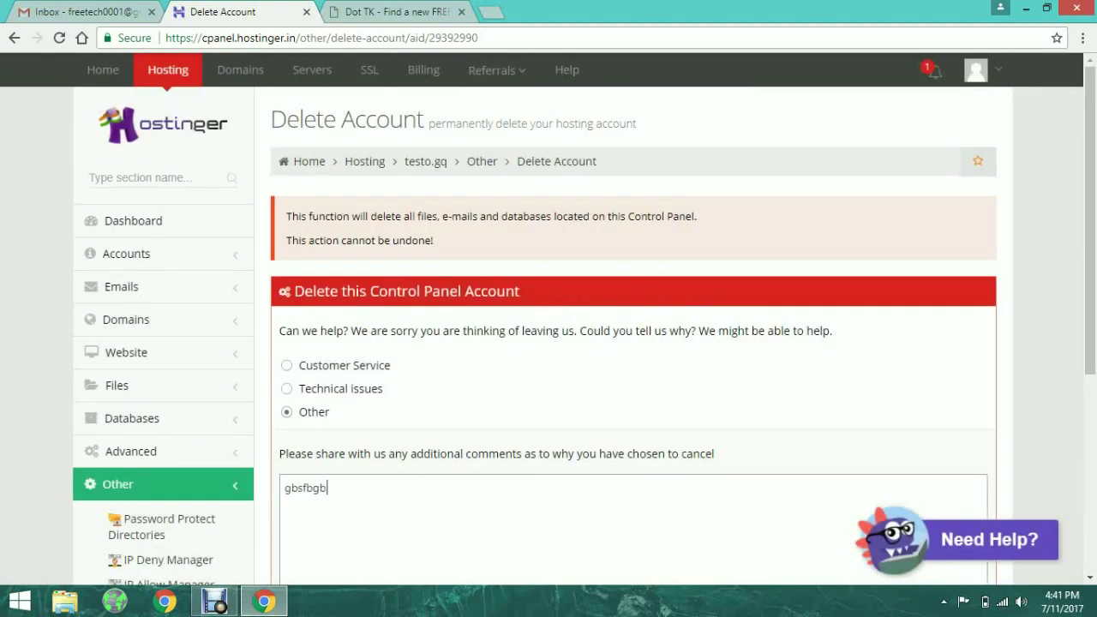
{"action": "scroll", "coordinate": [635, 342], "scroll_direction": "down", "scroll_amount": 4}
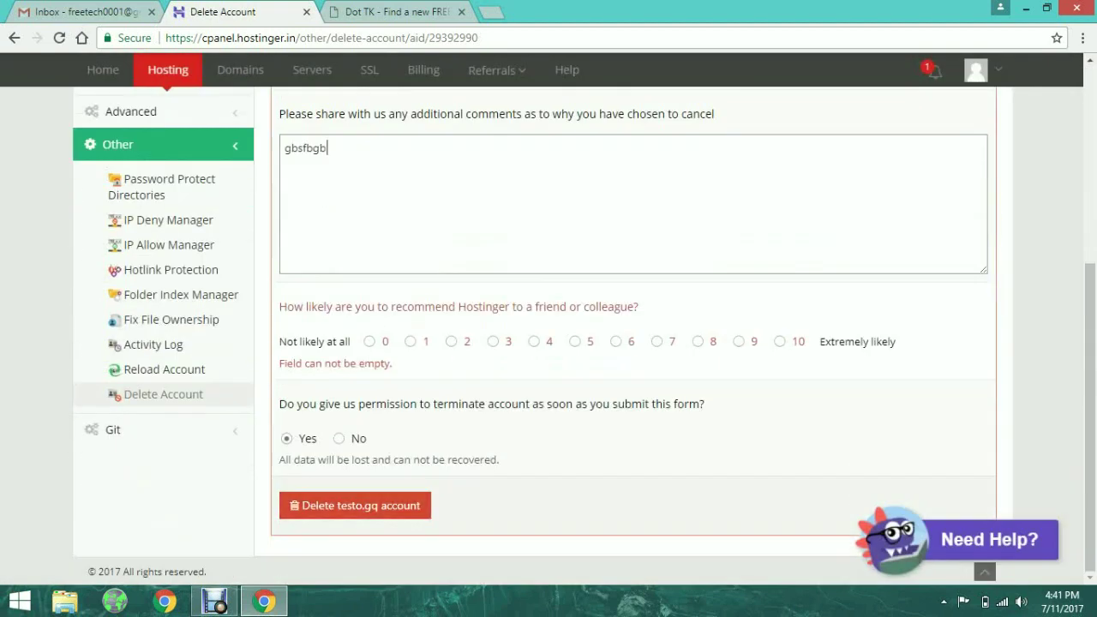
{"action": "left_click", "coordinate": [368, 341]}
{"action": "left_click", "coordinate": [656, 341]}
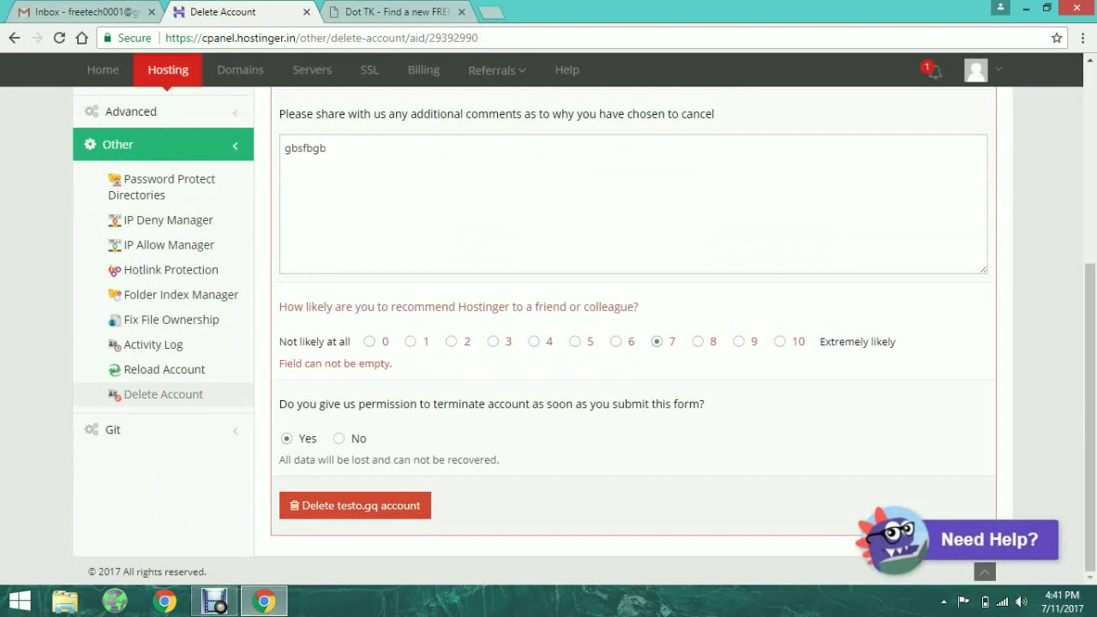
{"action": "left_click", "coordinate": [355, 504]}
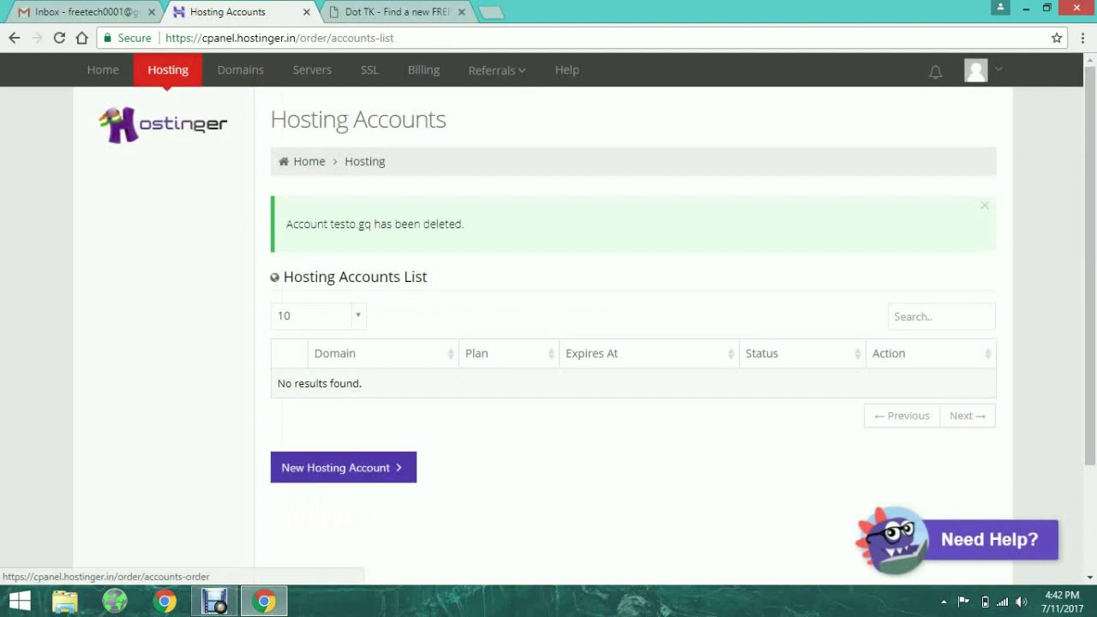
{"action": "left_click", "coordinate": [343, 467]}
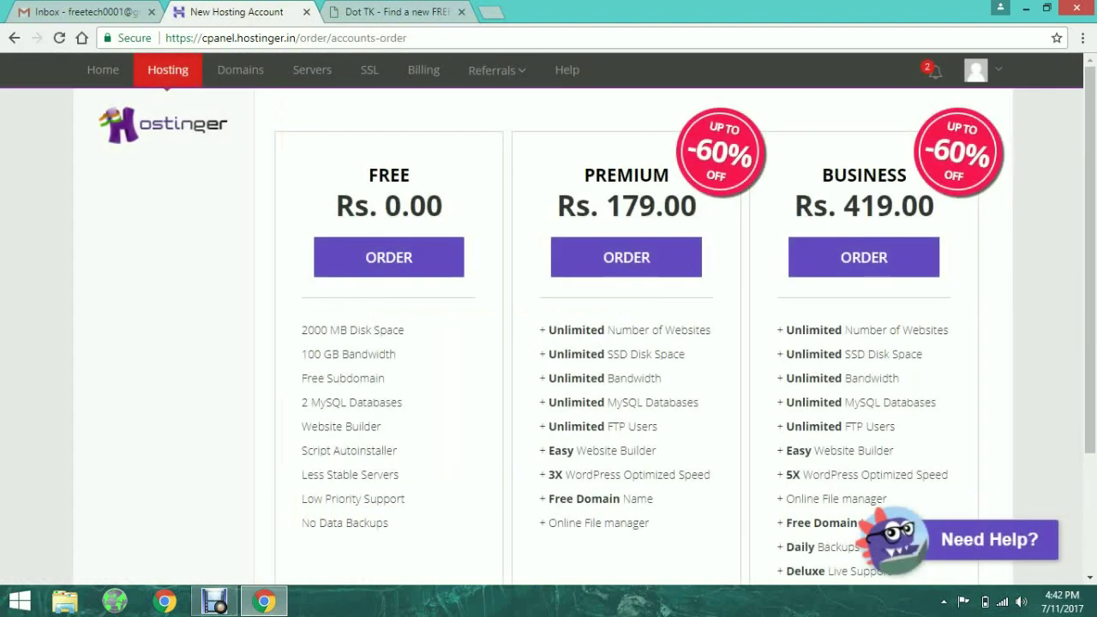
Step: Order the FREE plan, agree to the terms, and complete the Rs. 0.00 order
{"action": "left_click", "coordinate": [389, 257]}
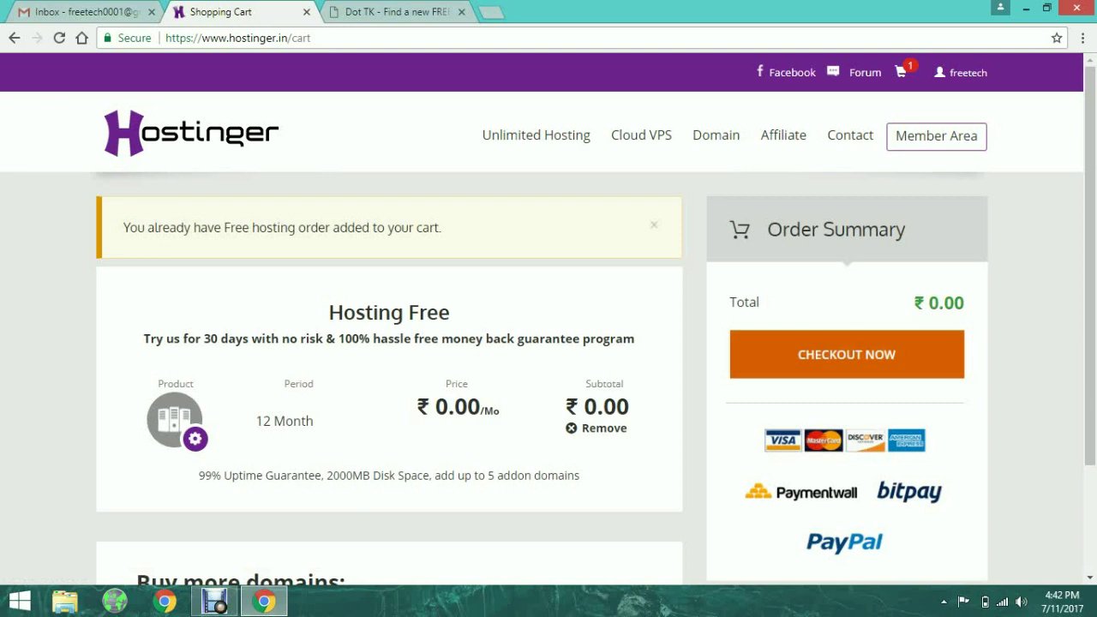
{"action": "left_click", "coordinate": [847, 354]}
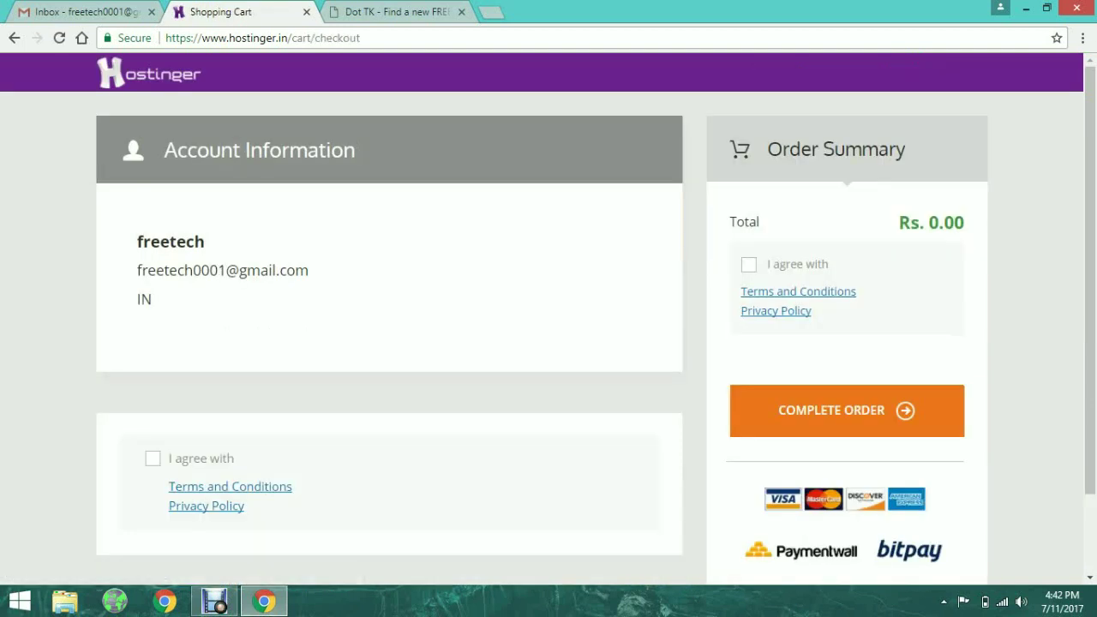
{"action": "left_click", "coordinate": [747, 264]}
{"action": "left_click", "coordinate": [847, 411]}
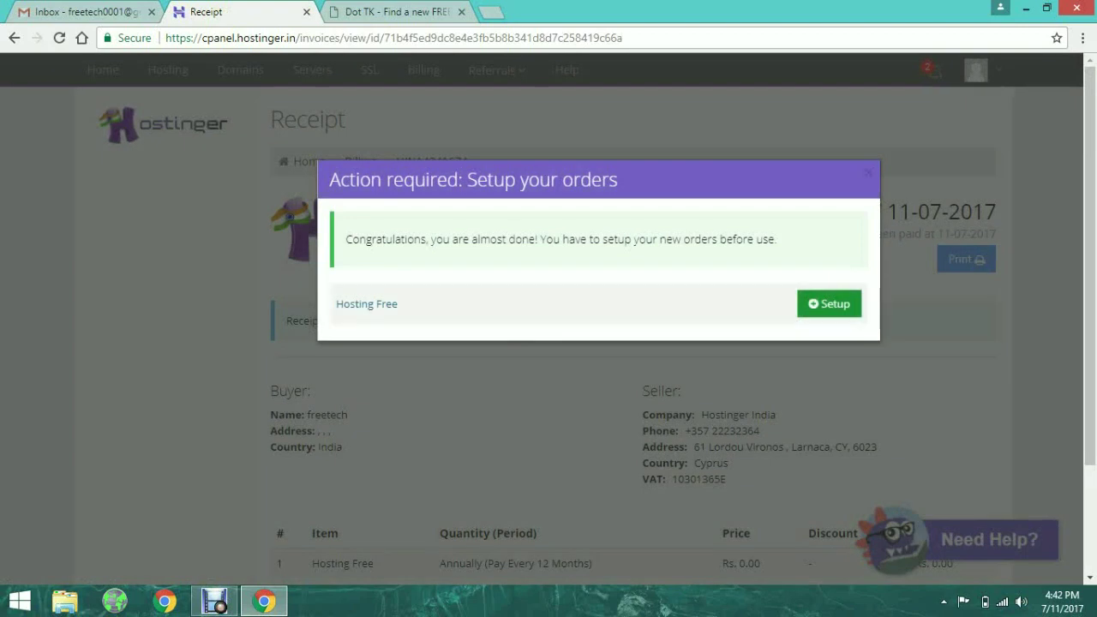
Step: Start Setup for the new free hosting, then move to the Dot TK tab
{"action": "left_click", "coordinate": [829, 303]}
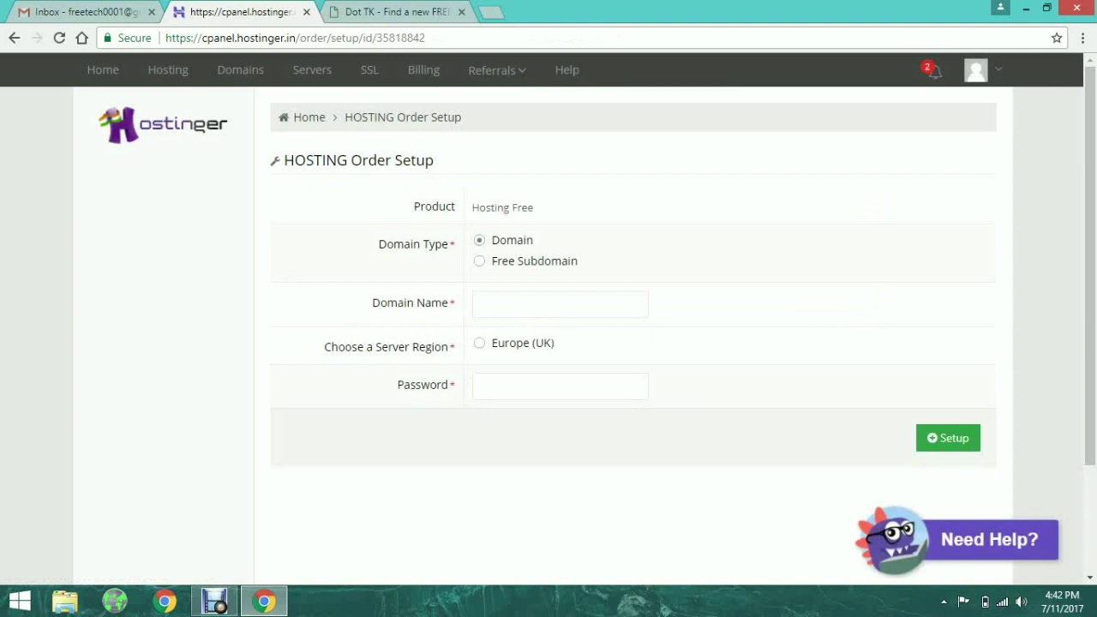
{"action": "key", "text": "Tab"}
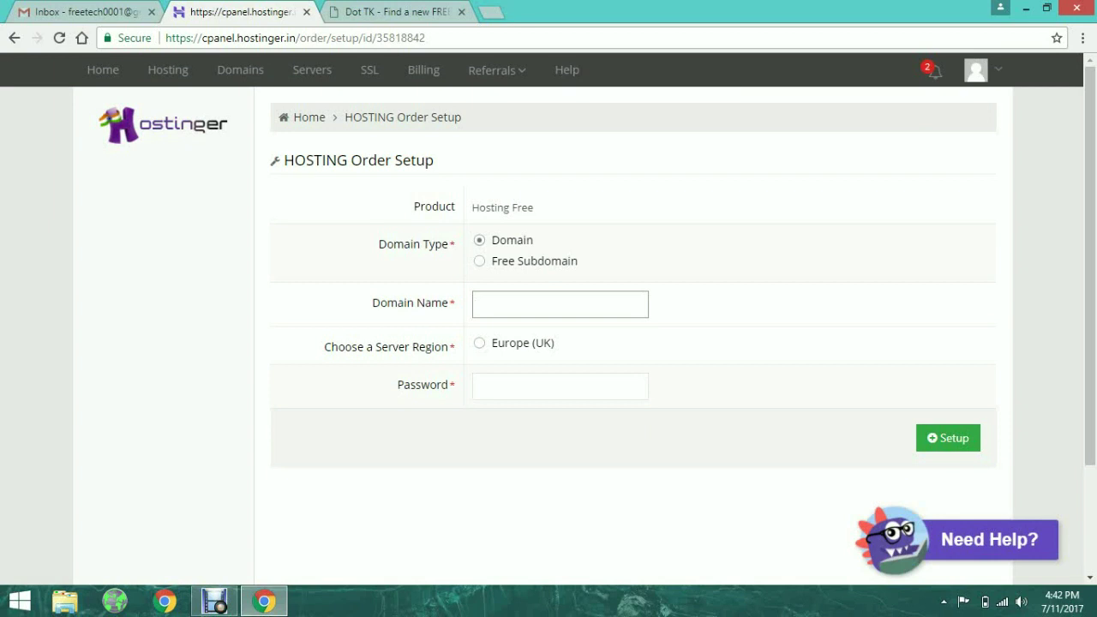
{"action": "key", "text": "ctrl+Tab"}
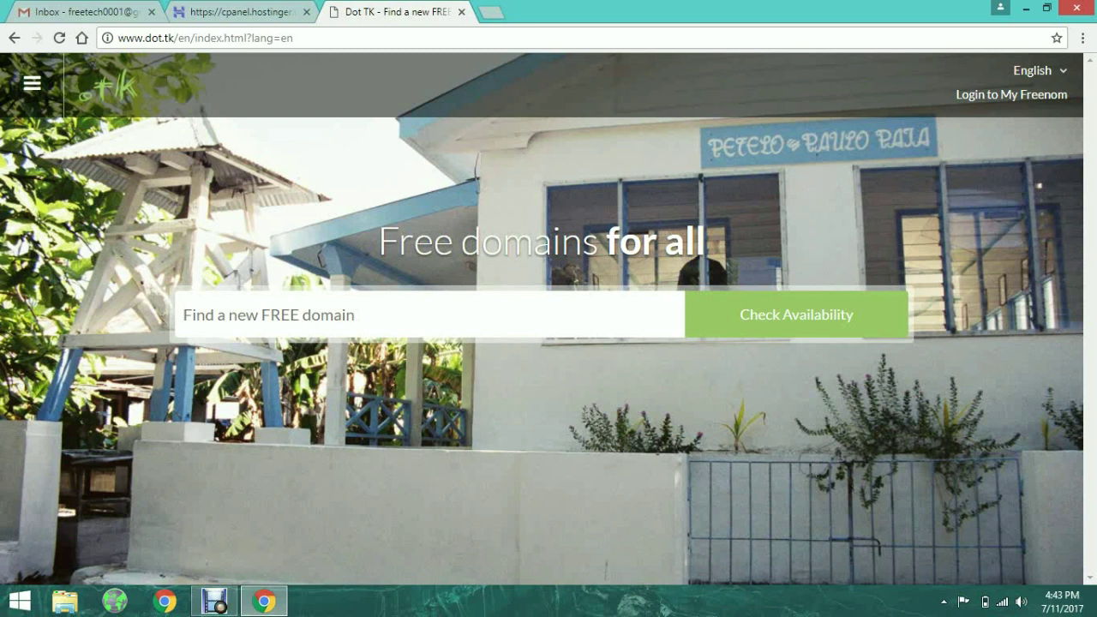
Step: Search Dot TK for 'testo', claim the free .gq domain, and go to checkout
{"action": "type", "text": "test"}
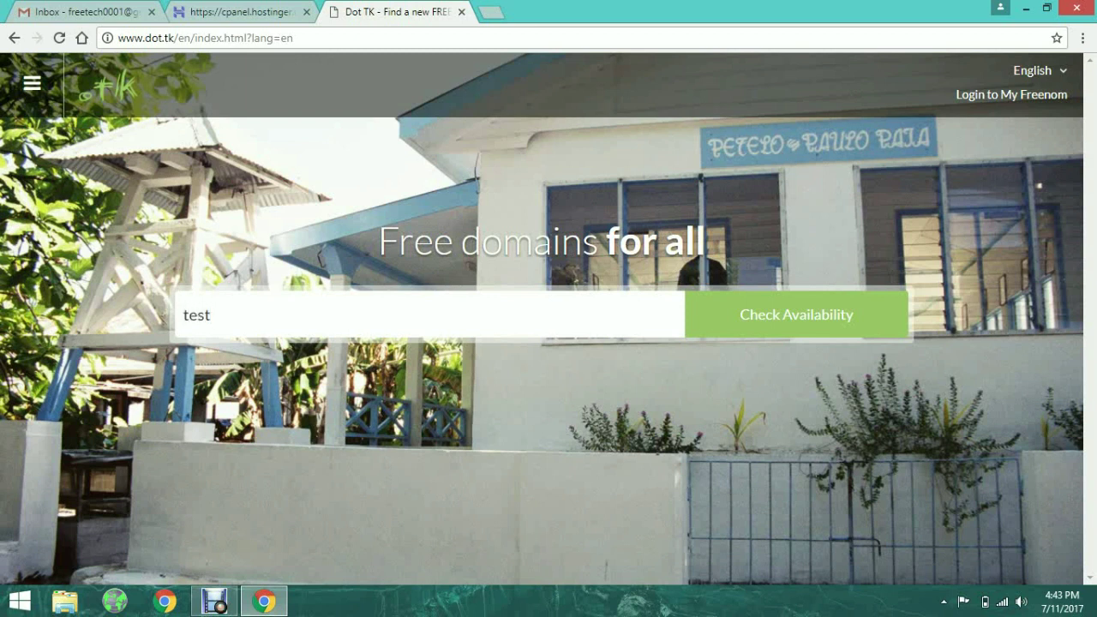
{"action": "type", "text": "o"}
{"action": "triple_click", "coordinate": [782, 315]}
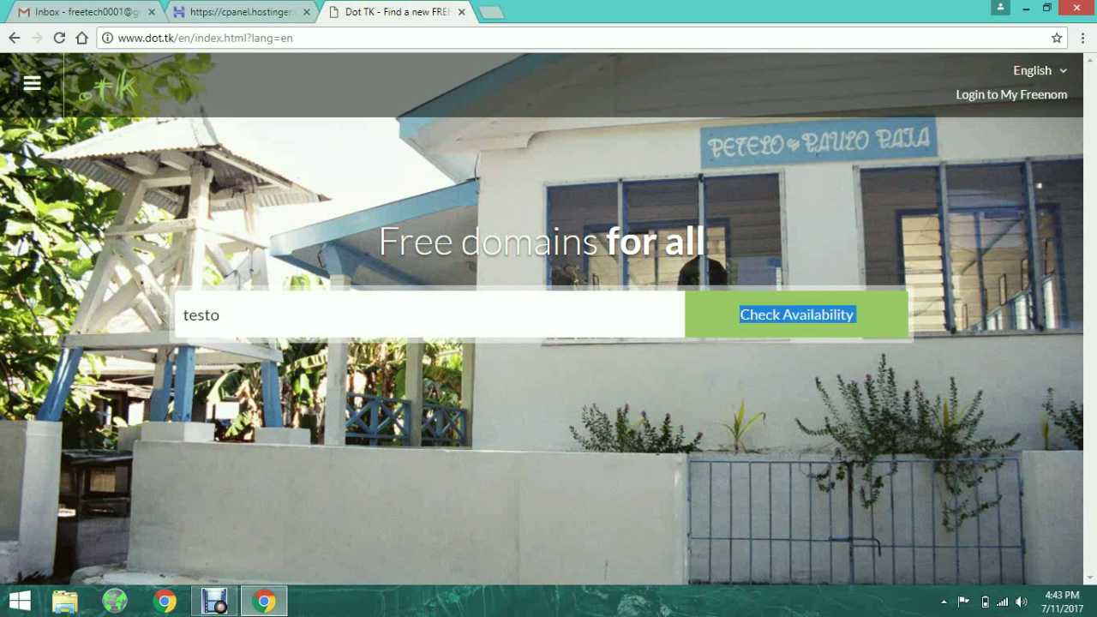
{"action": "left_click", "coordinate": [782, 315]}
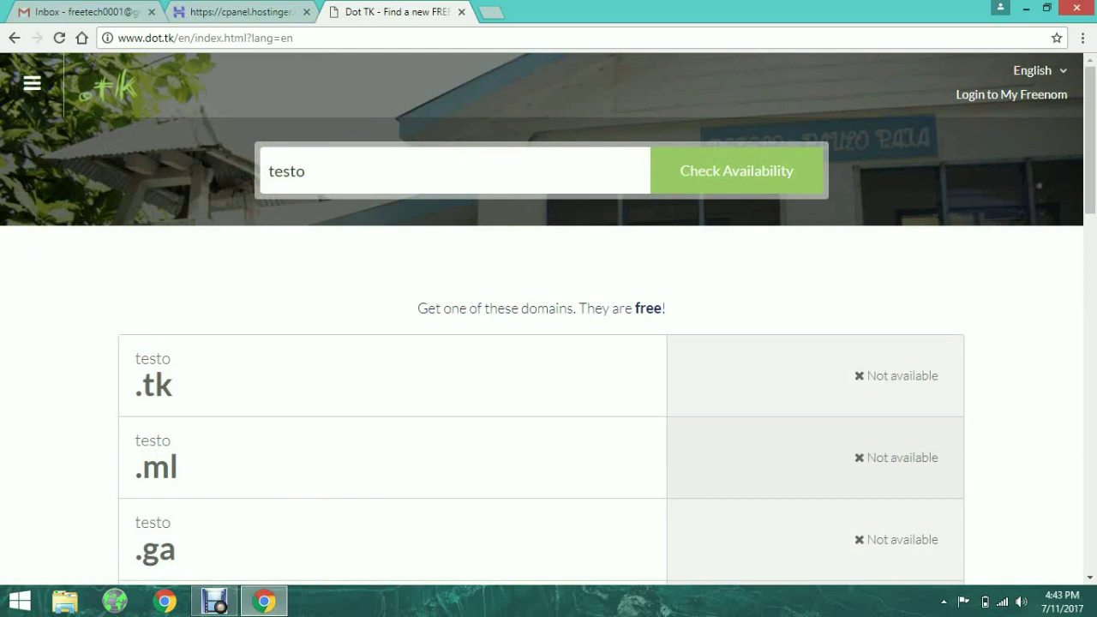
{"action": "scroll", "coordinate": [548, 343], "scroll_direction": "down", "scroll_amount": 1}
{"action": "scroll", "coordinate": [548, 342], "scroll_direction": "down", "scroll_amount": 2}
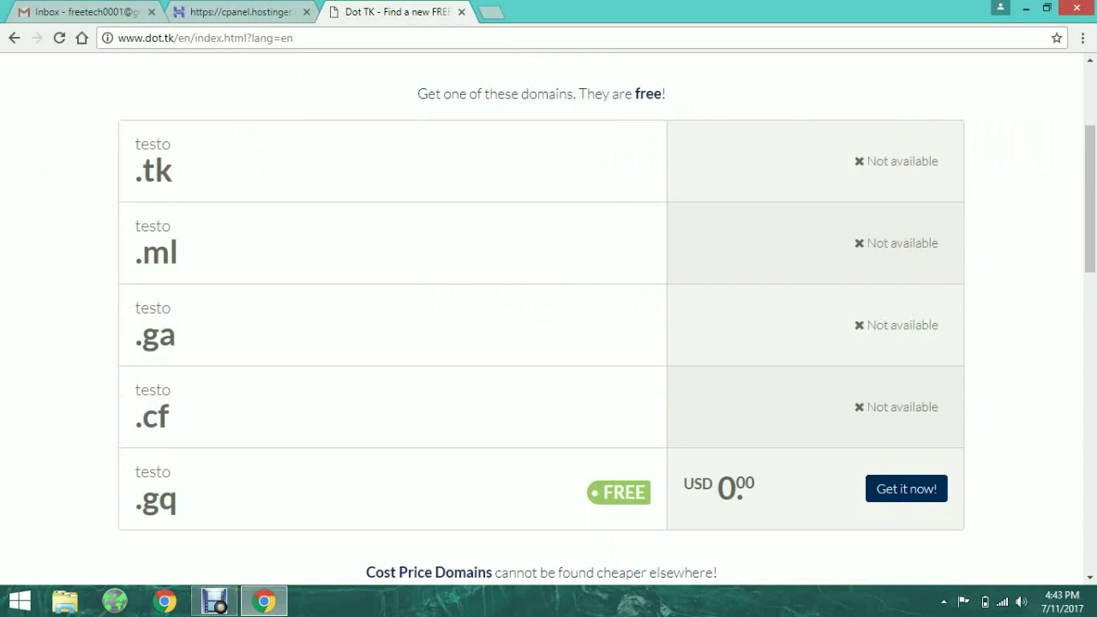
{"action": "left_click", "coordinate": [906, 488]}
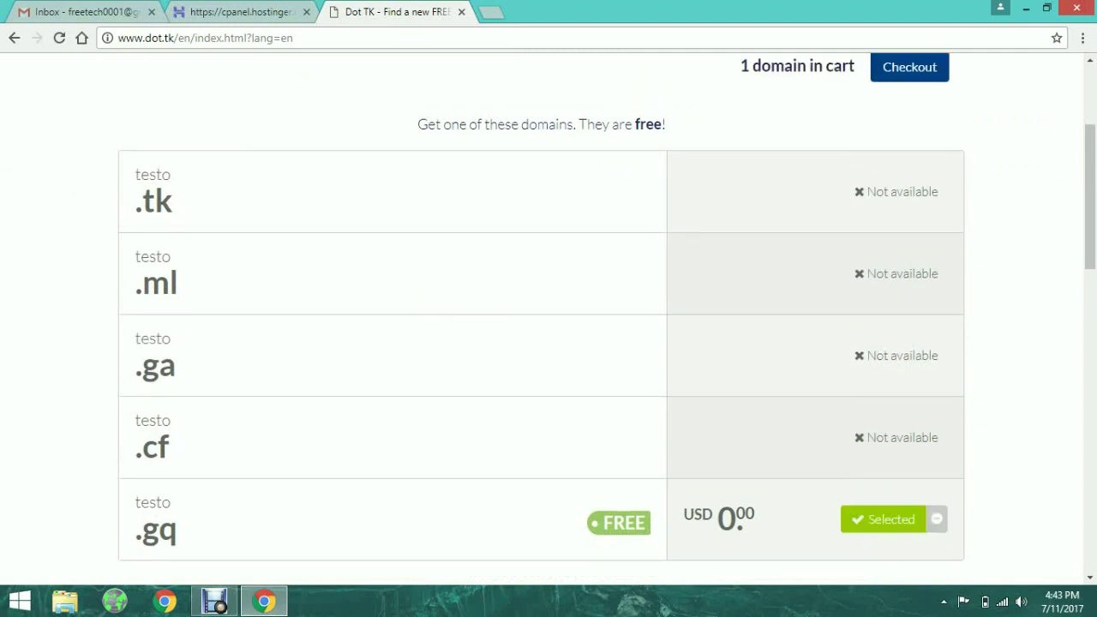
{"action": "left_click", "coordinate": [909, 66]}
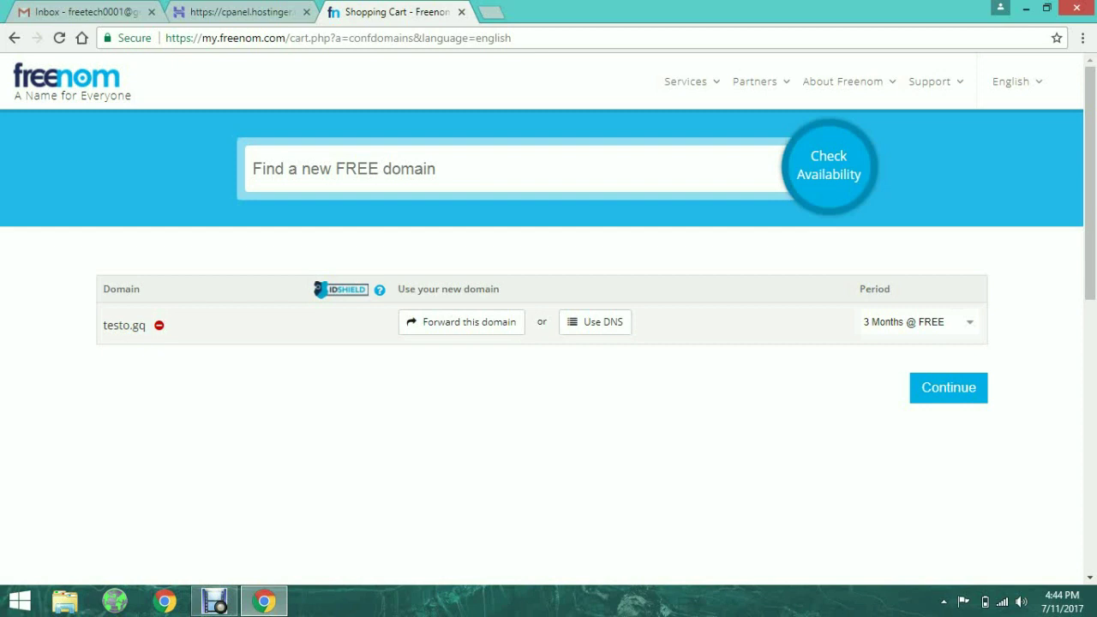
Step: Choose Use DNS for testo.gq and select the 'Use your own DNS' option
{"action": "left_click", "coordinate": [595, 321]}
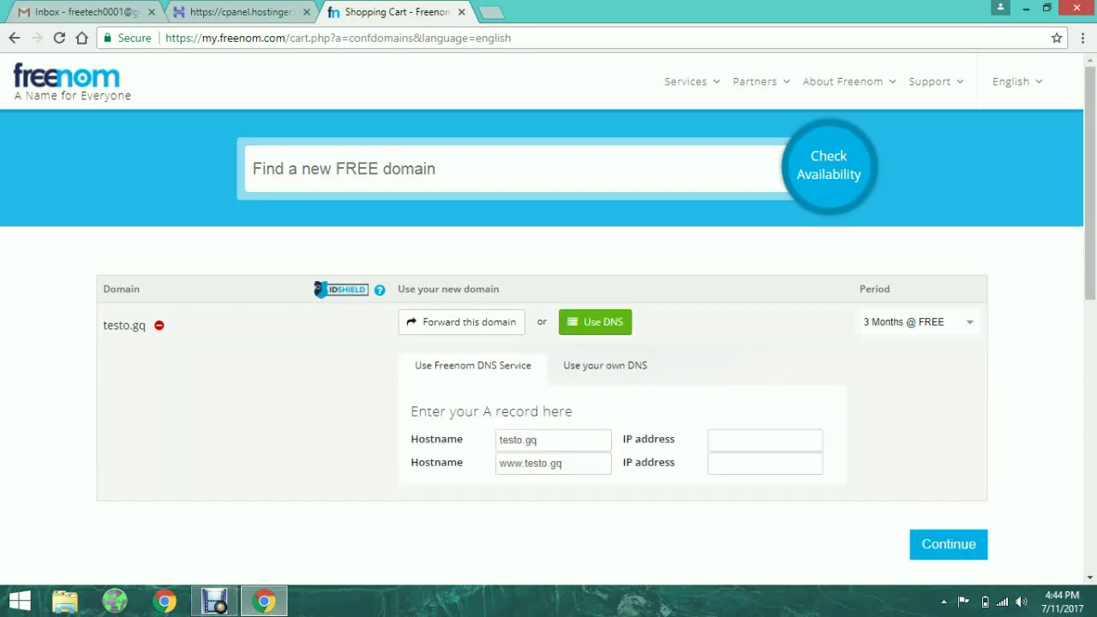
{"action": "left_click", "coordinate": [605, 365]}
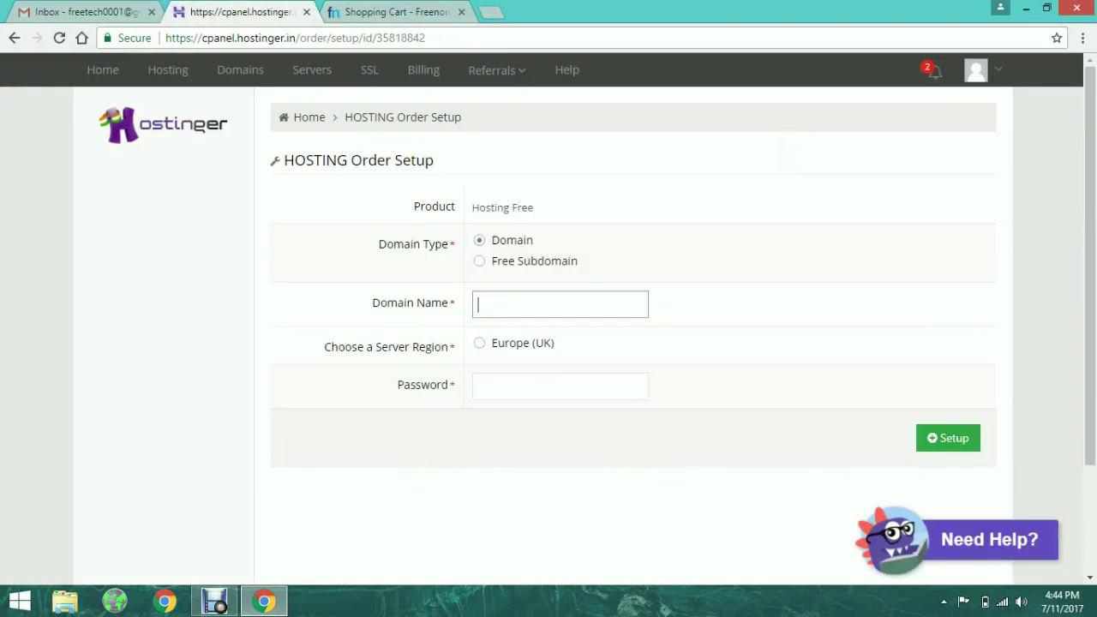
{"action": "left_click", "coordinate": [240, 12]}
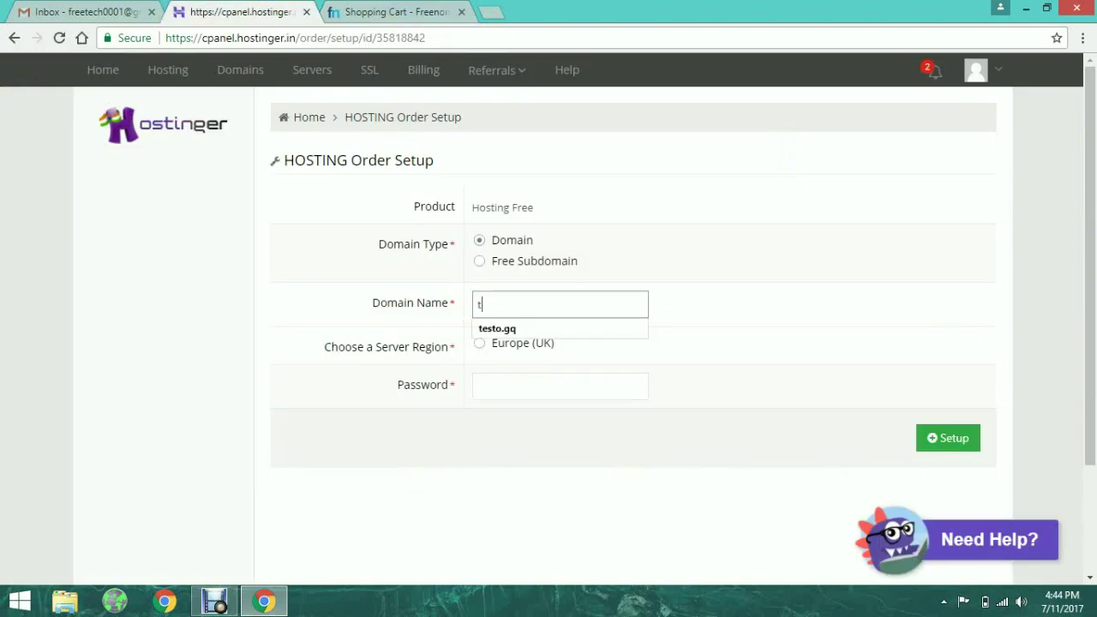
Step: Enter testo.gq as the domain with an account password and submit the hosting setup
{"action": "key", "text": "Down"}
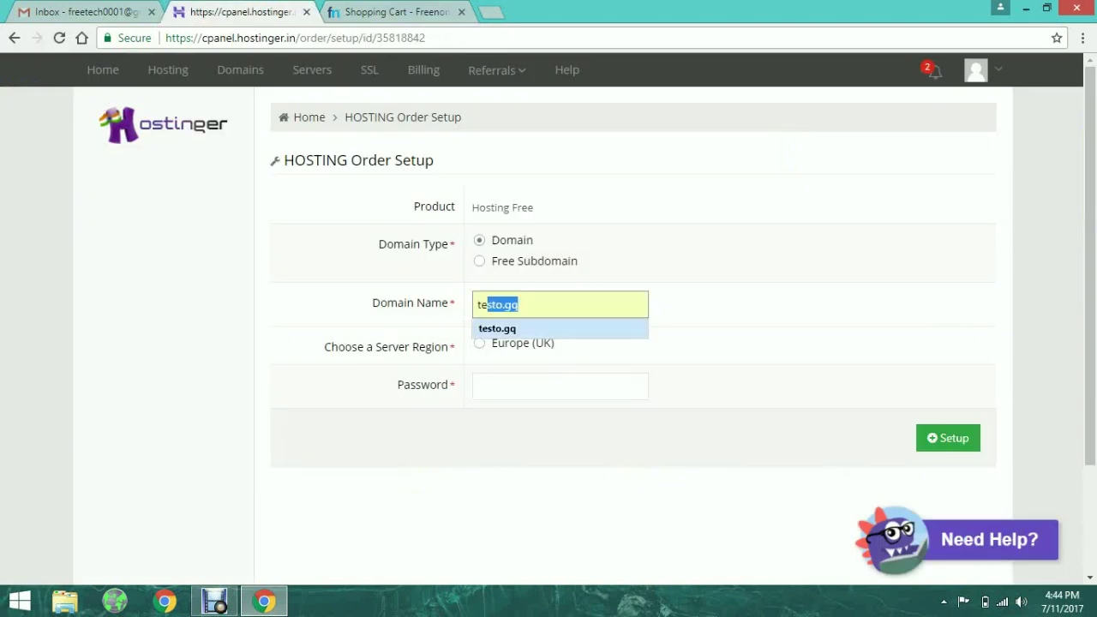
{"action": "key", "text": "Return"}
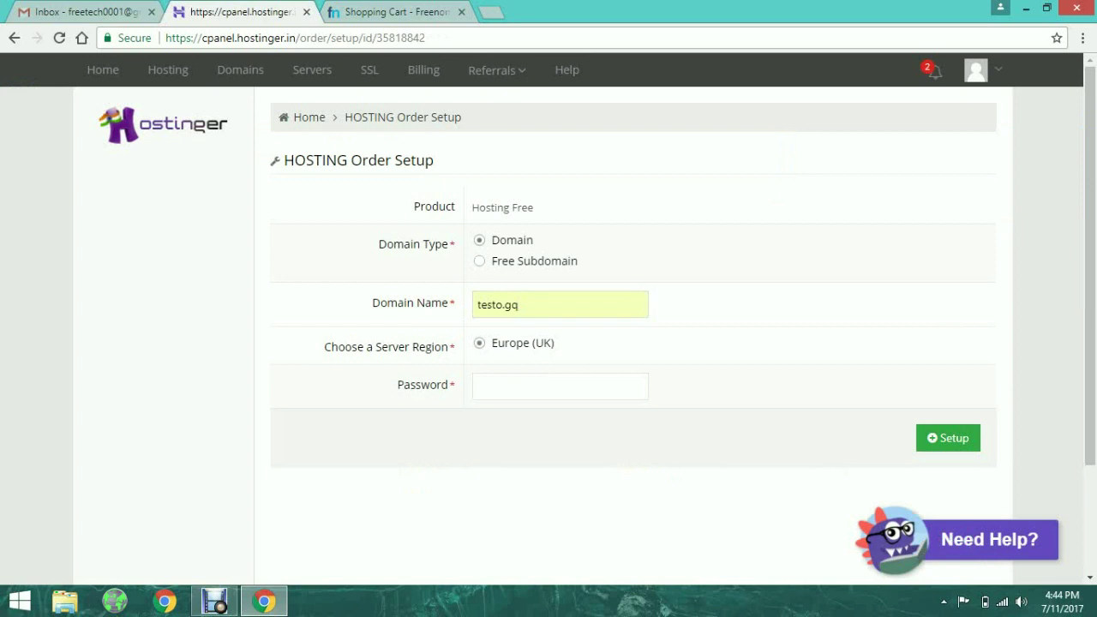
{"action": "key", "text": "Tab"}
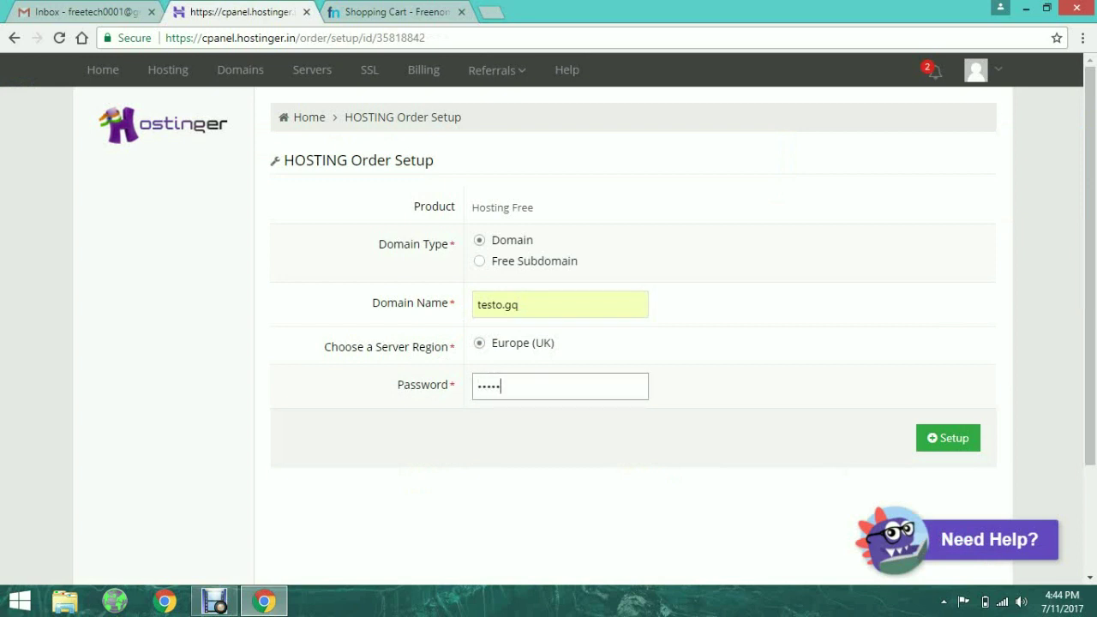
{"action": "key", "text": "Return"}
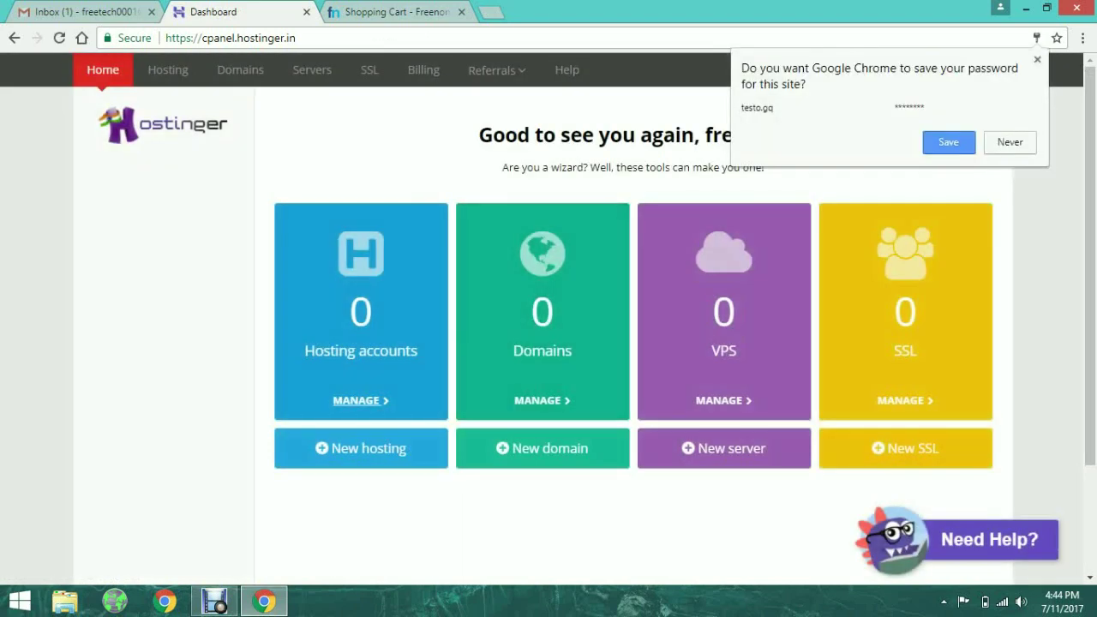
{"action": "left_click", "coordinate": [360, 400]}
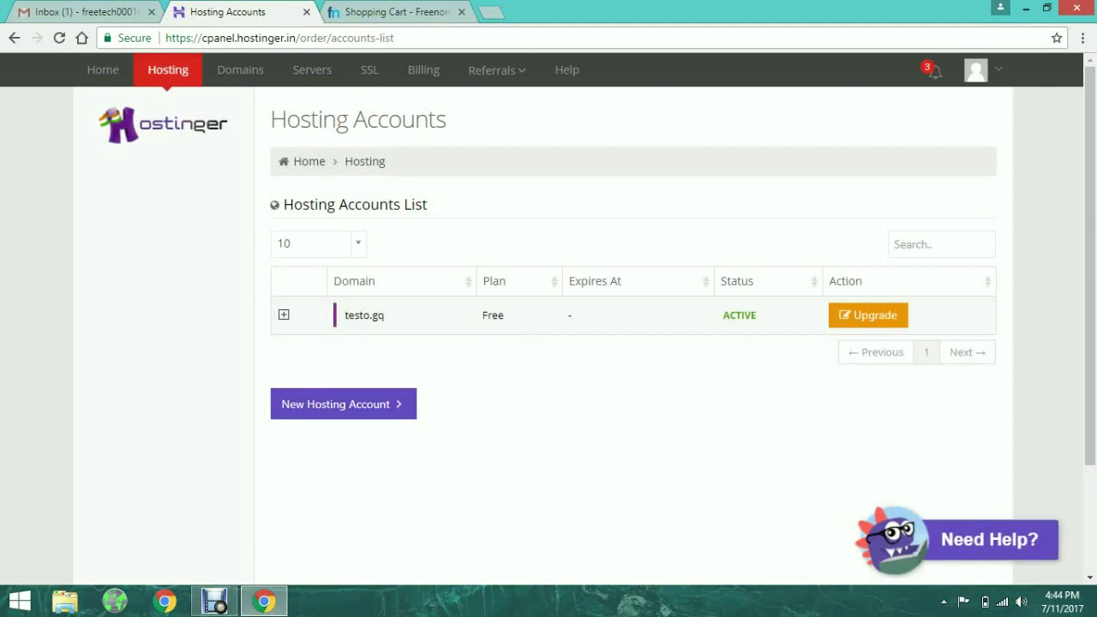
Step: Open testo.gq's account details and select the nameserver ns1.hostinger.in
{"action": "left_click", "coordinate": [283, 315]}
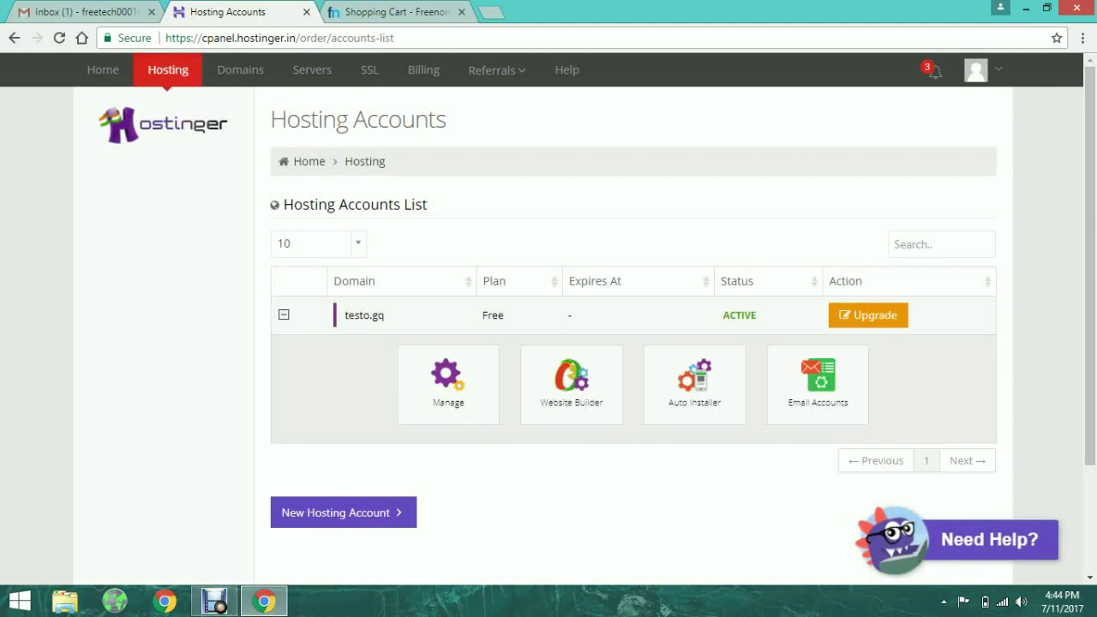
{"action": "left_click", "coordinate": [447, 382]}
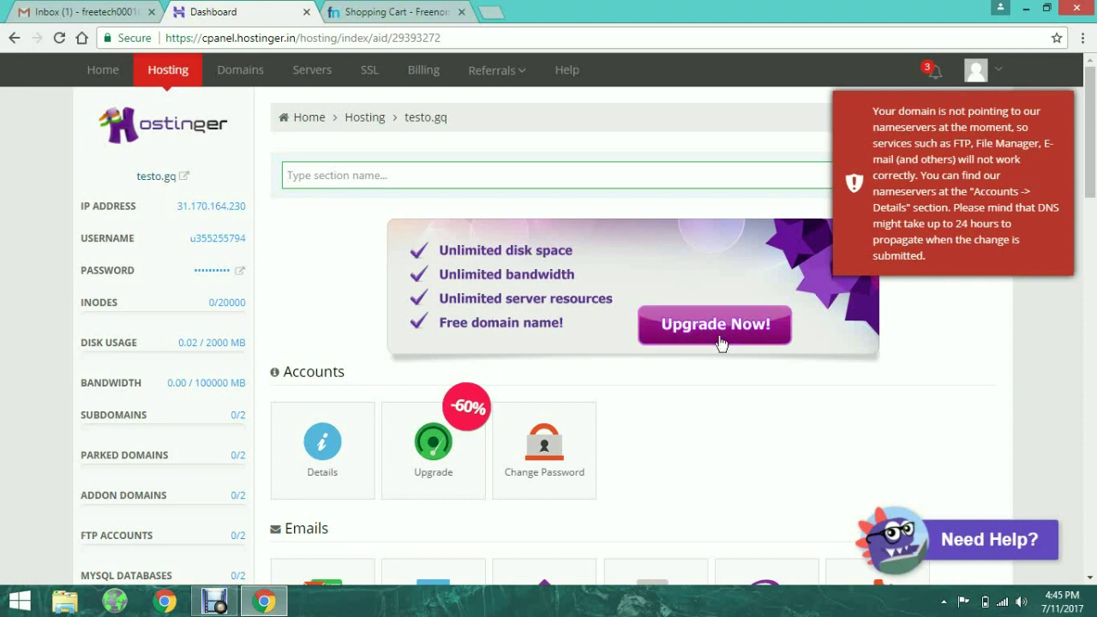
{"action": "left_click", "coordinate": [721, 342]}
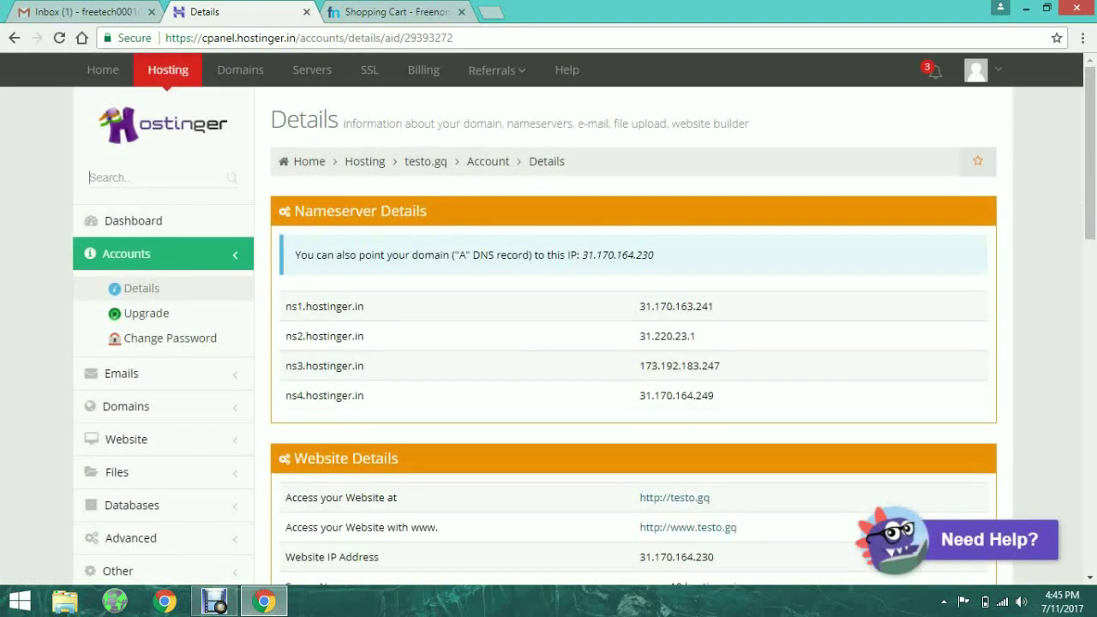
{"action": "left_click_drag", "start_coordinate": [365, 306], "coordinate": [286, 306]}
{"action": "key", "text": "ctrl+c"}
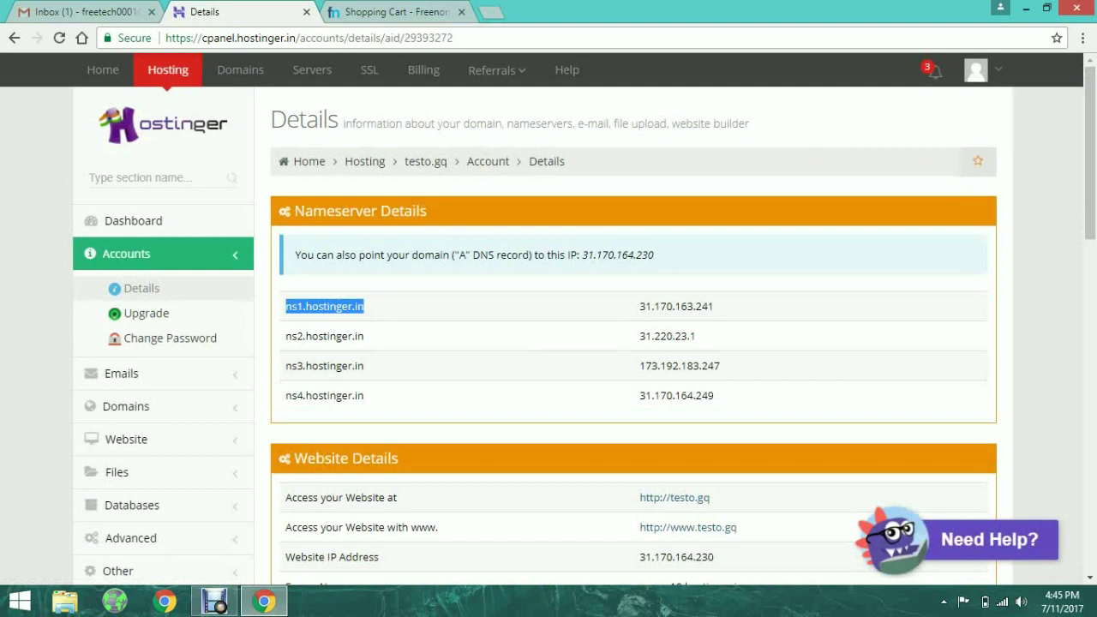
{"action": "left_click", "coordinate": [394, 12]}
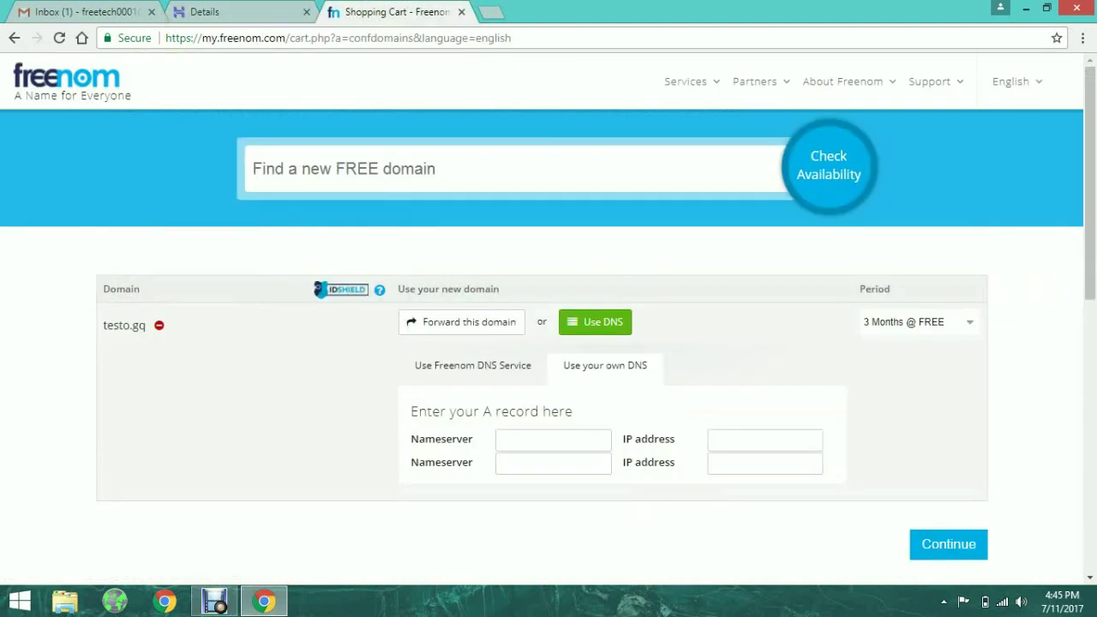
Step: Enter ns1.hostinger.in with IP 31.170.163.241 as the first Freenom nameserver
{"action": "key", "text": "ctrl+v"}
{"action": "key", "text": "ctrl+a"}
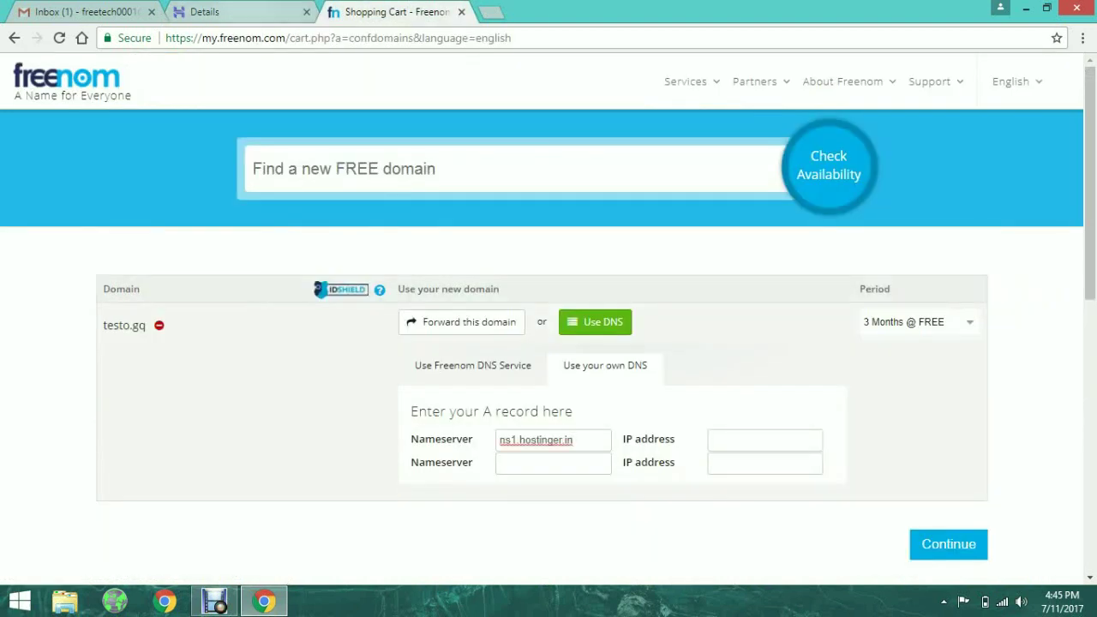
{"action": "left_click", "coordinate": [240, 12]}
{"action": "left_click_drag", "start_coordinate": [715, 306], "coordinate": [640, 306]}
{"action": "key", "text": "ctrl+c"}
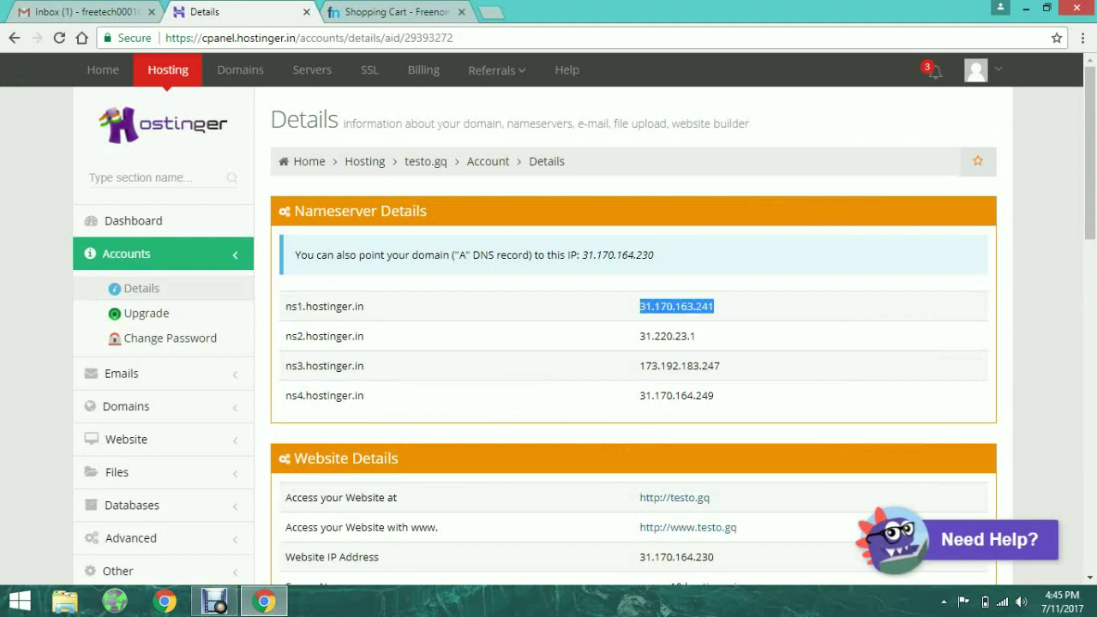
{"action": "key", "text": "ctrl+Tab"}
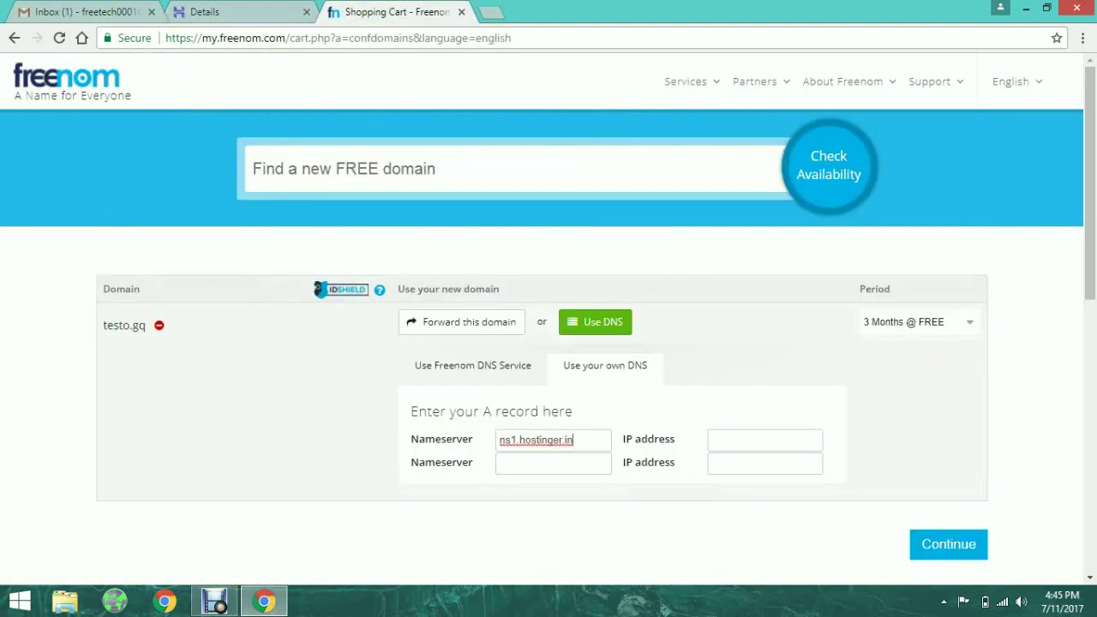
{"action": "key", "text": "Tab"}
{"action": "key", "text": "ctrl+v"}
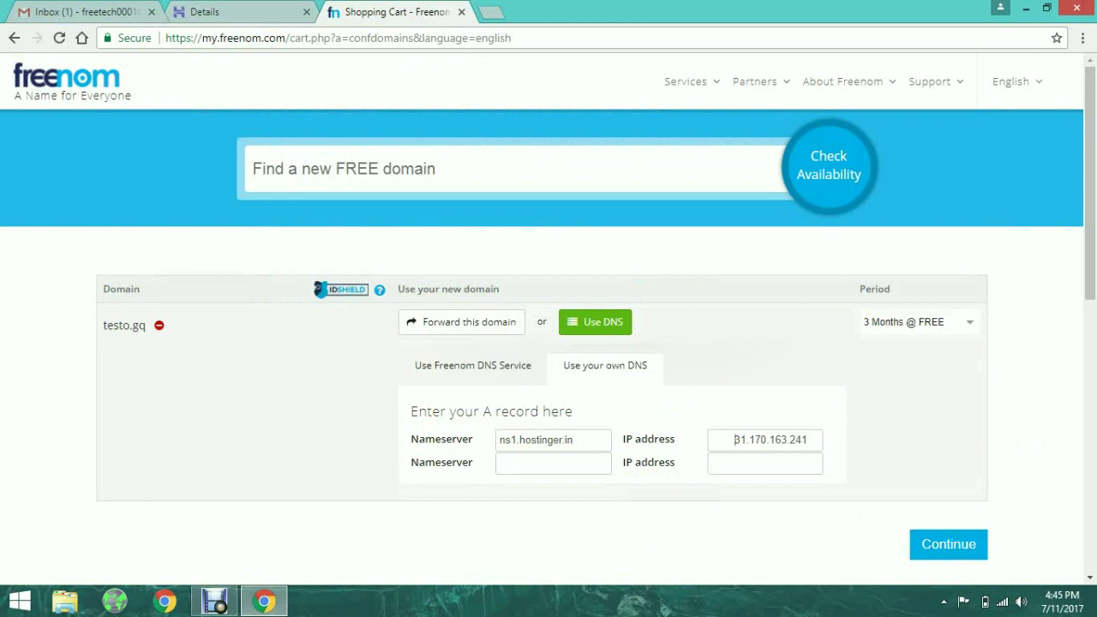
{"action": "key", "text": "Home"}
Step: Enter ns2.hostinger.in with IP 31.220.23.1 as the second nameserver, keeping the 3 Months period
{"action": "left_click", "coordinate": [235, 12]}
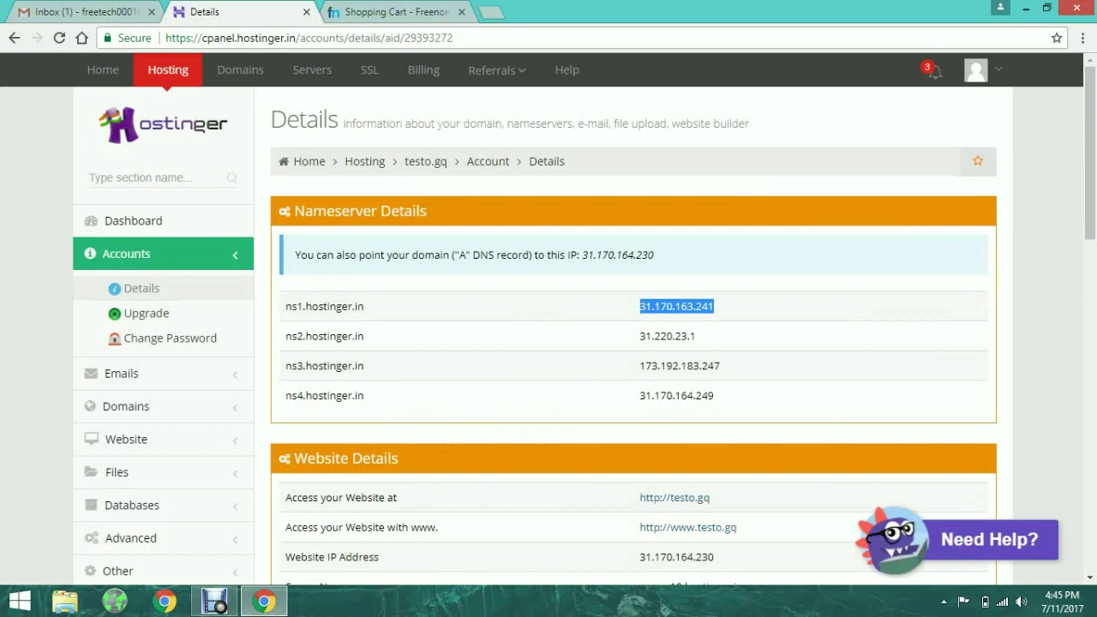
{"action": "left_click_drag", "start_coordinate": [652, 336], "coordinate": [171, 338]}
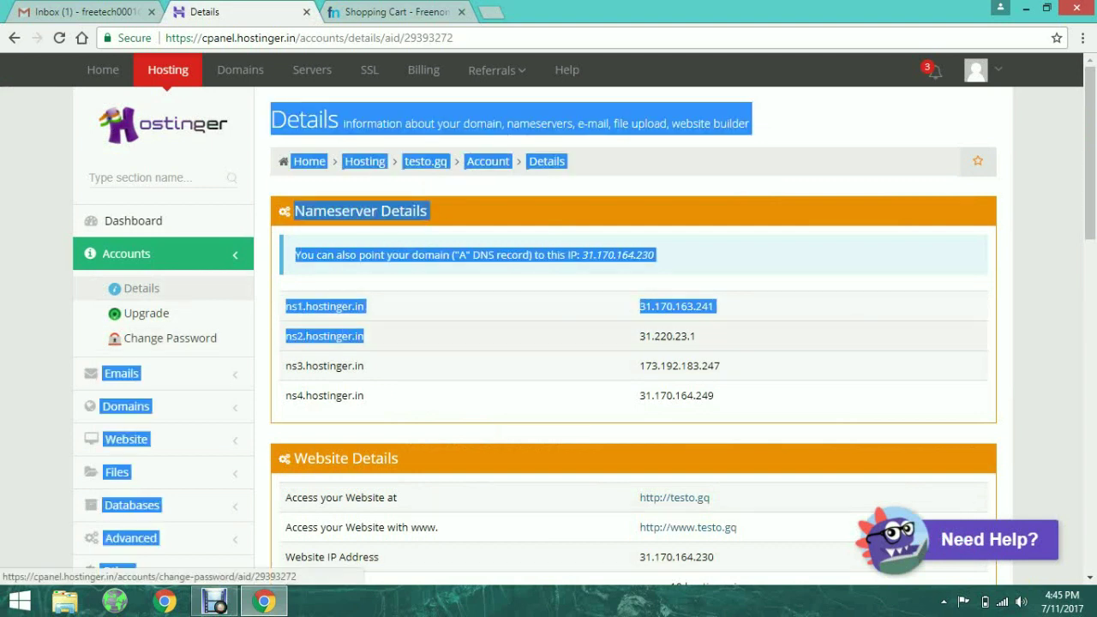
{"action": "left_click", "coordinate": [514, 336]}
{"action": "left_click_drag", "start_coordinate": [365, 336], "coordinate": [285, 336]}
{"action": "key", "text": "ctrl+c"}
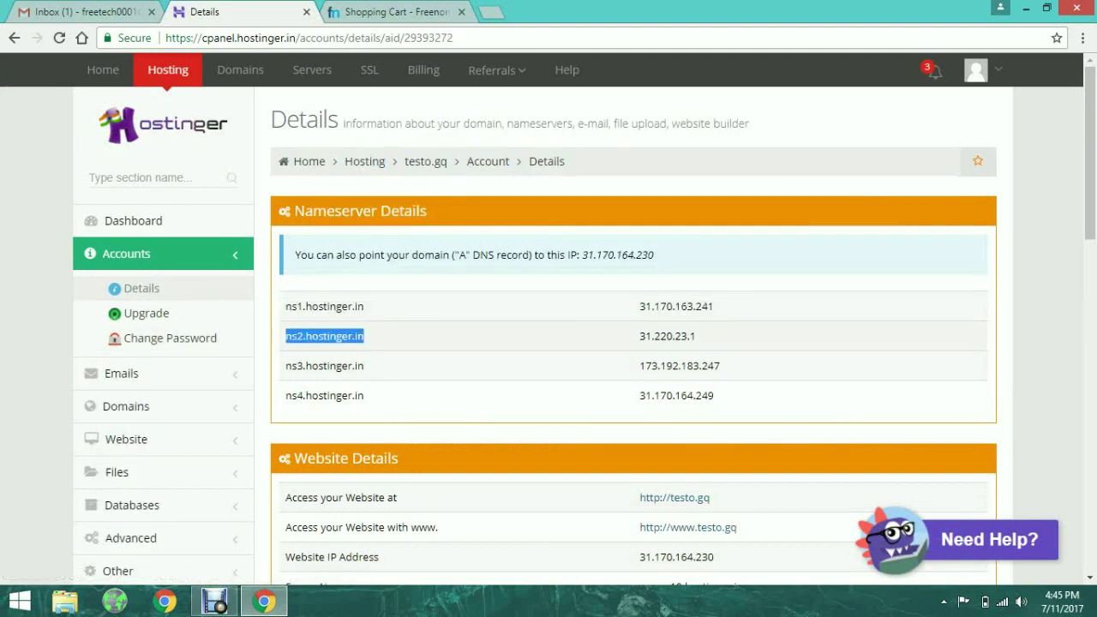
{"action": "key", "text": "ctrl+Tab"}
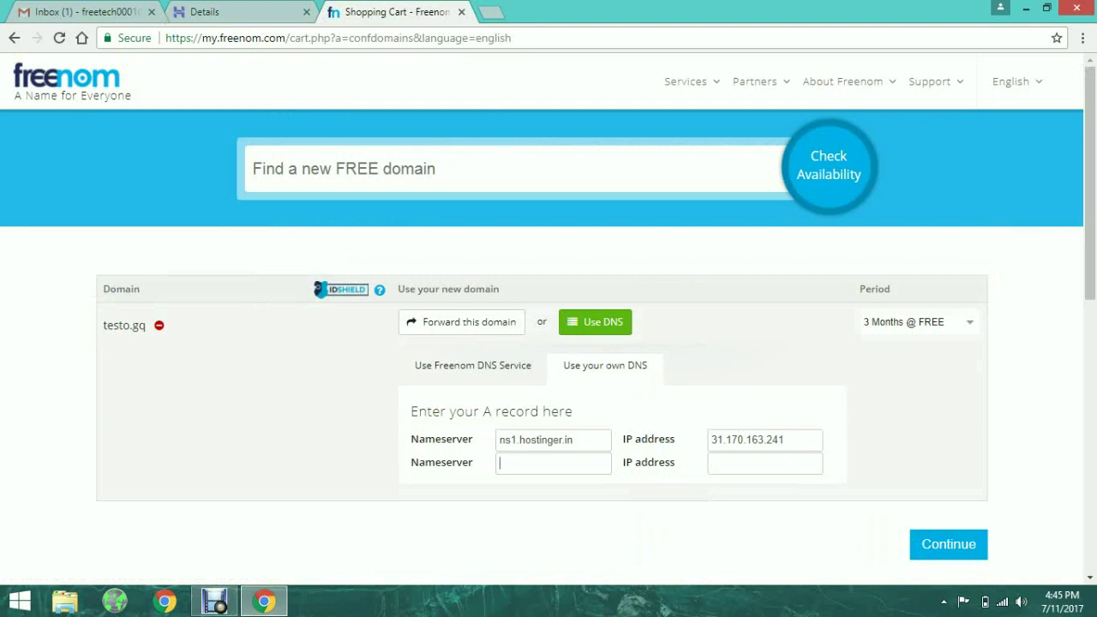
{"action": "key", "text": "ctrl+v"}
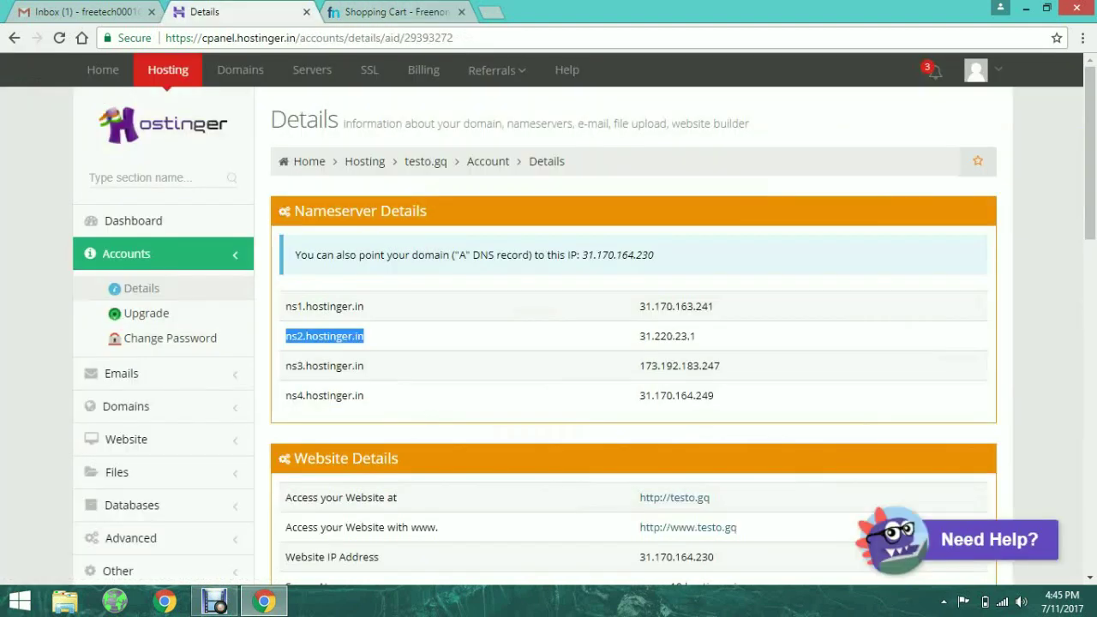
{"action": "key", "text": "ctrl+shift+Tab"}
{"action": "left_click_drag", "start_coordinate": [694, 336], "coordinate": [639, 336]}
{"action": "key", "text": "ctrl+c"}
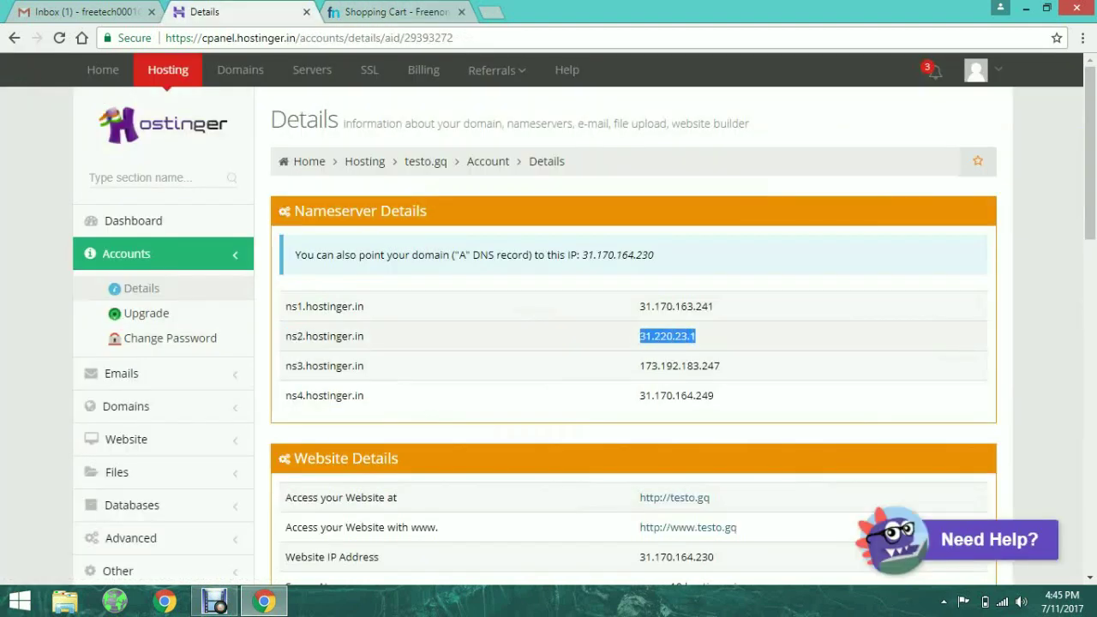
{"action": "key", "text": "ctrl+Tab"}
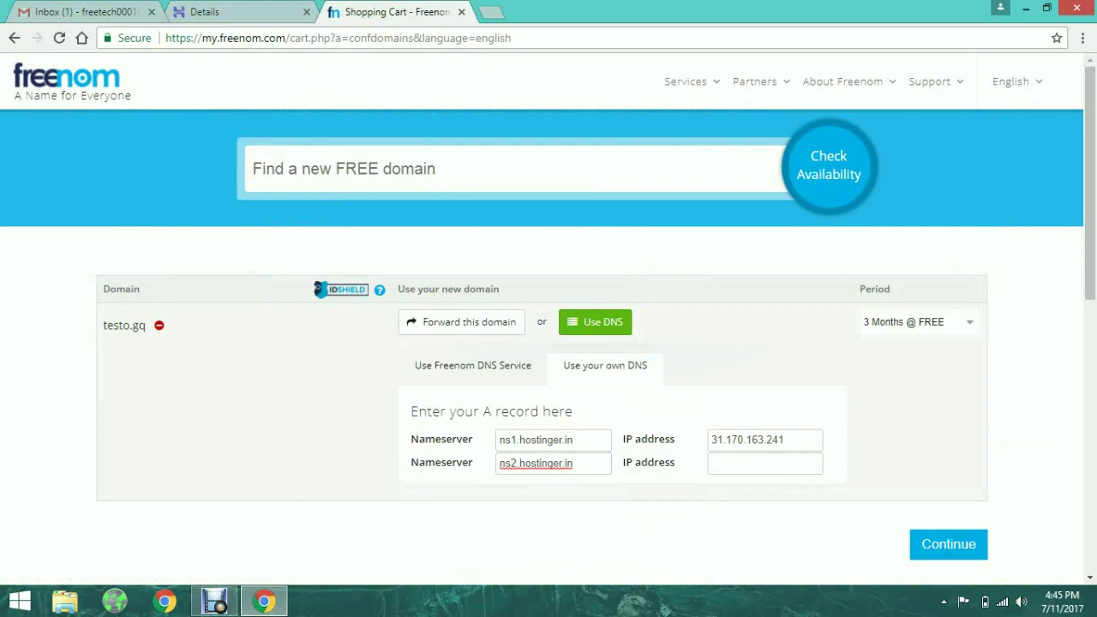
{"action": "key", "text": "Tab"}
{"action": "key", "text": "ctrl+v"}
{"action": "left_click", "coordinate": [919, 321]}
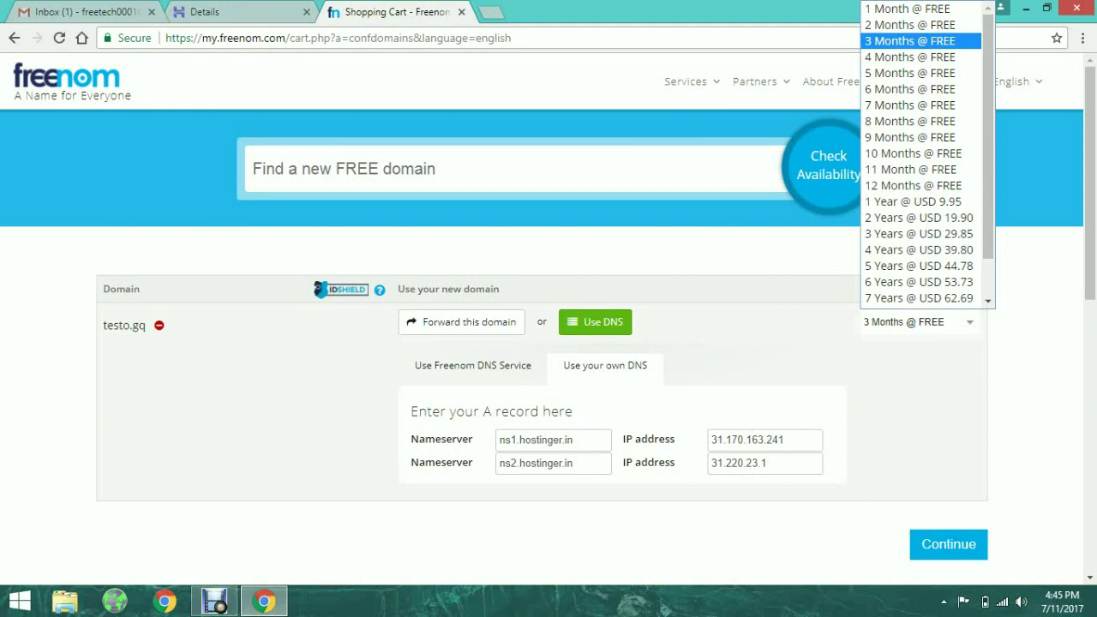
{"action": "key", "text": "Escape"}
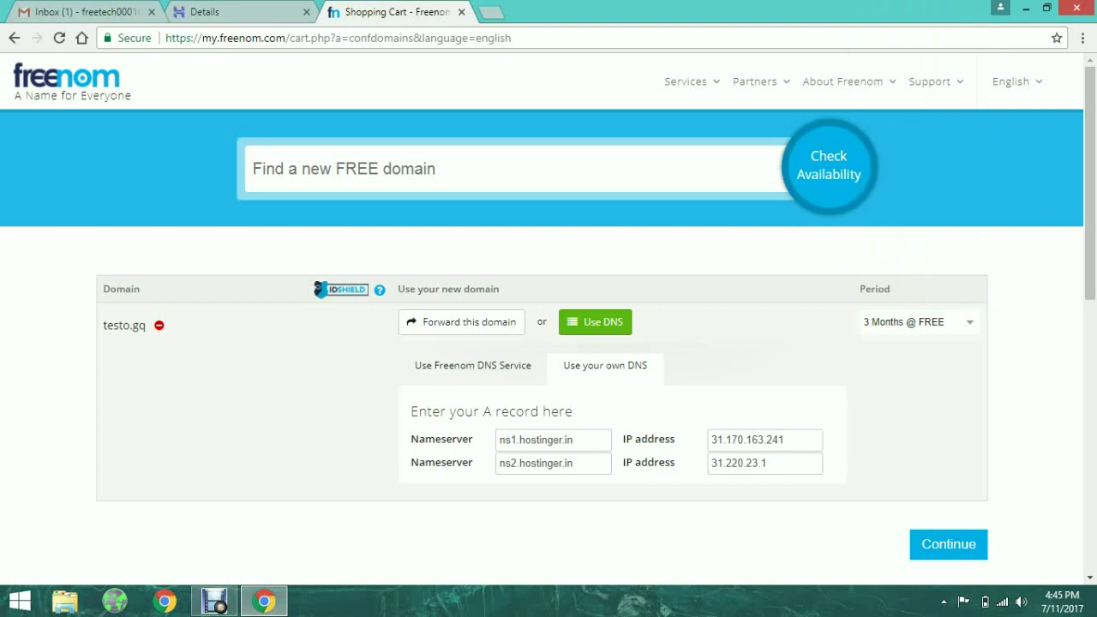
{"action": "right_click", "coordinate": [886, 352]}
Step: Continue to checkout, submit the suggested email address for verification, and switch to the Gmail inbox
{"action": "key", "text": "Escape"}
{"action": "key", "text": "Return"}
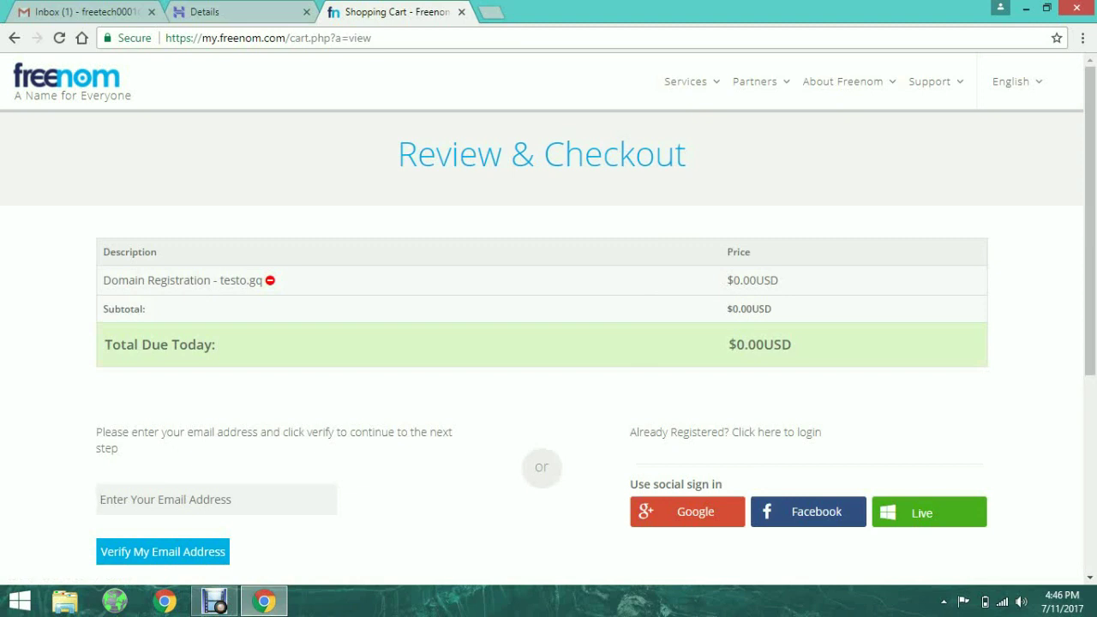
{"action": "type", "text": "freete"}
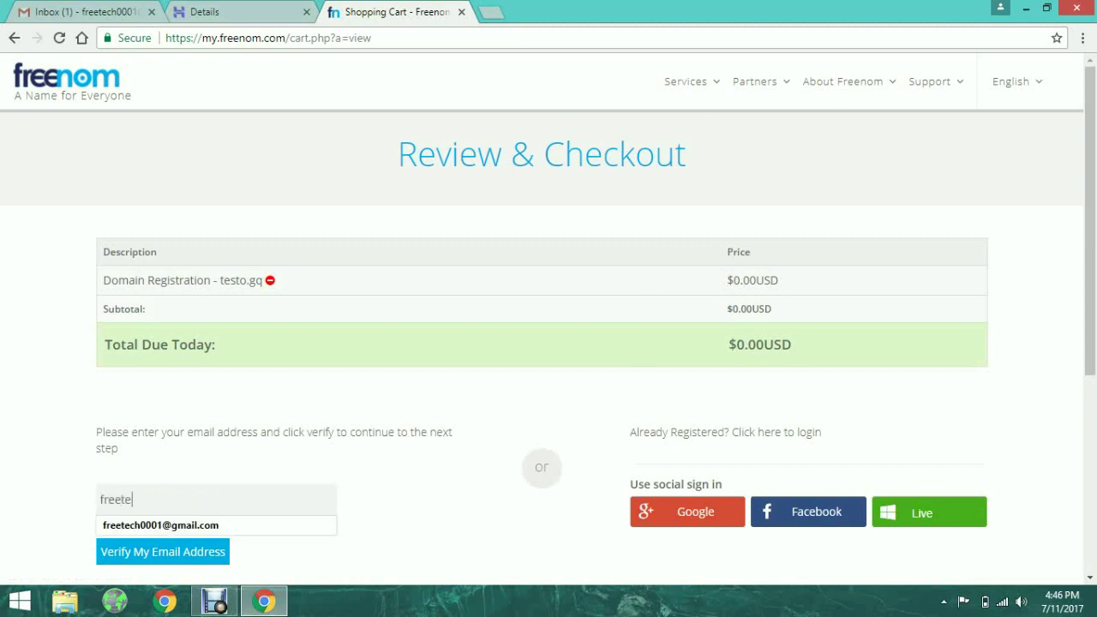
{"action": "key", "text": "Down"}
{"action": "key", "text": "Return"}
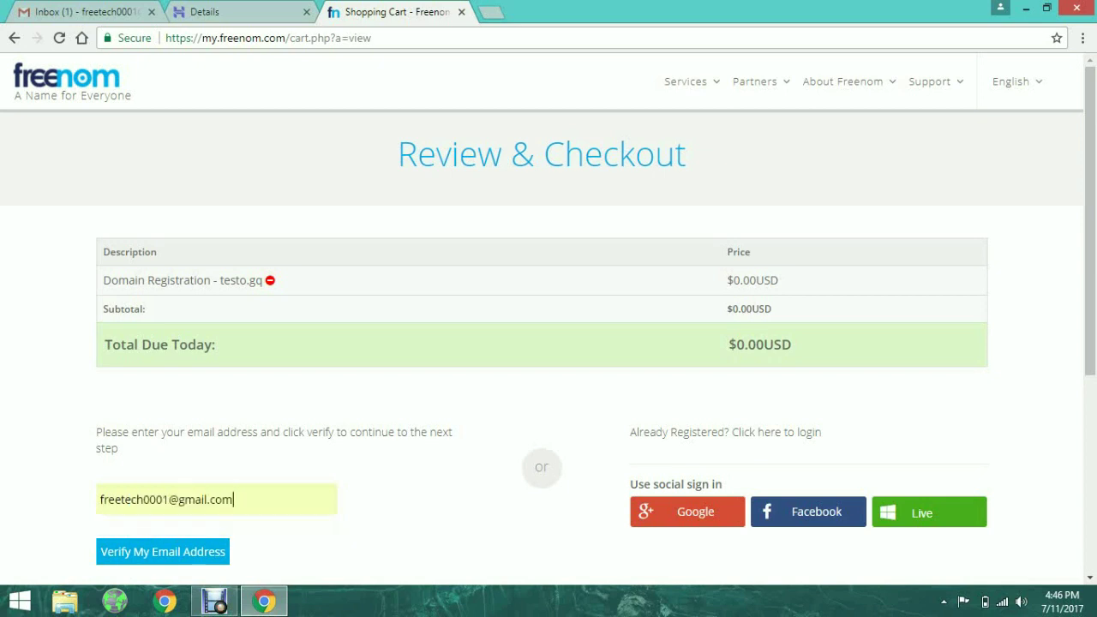
{"action": "key", "text": "Return"}
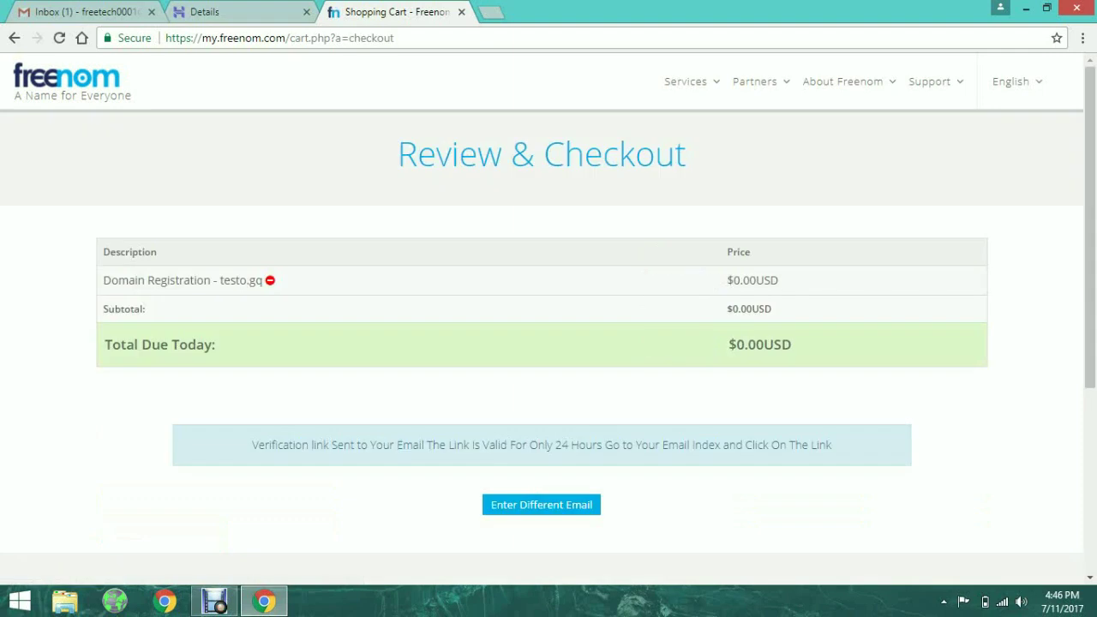
{"action": "key", "text": "ctrl+1"}
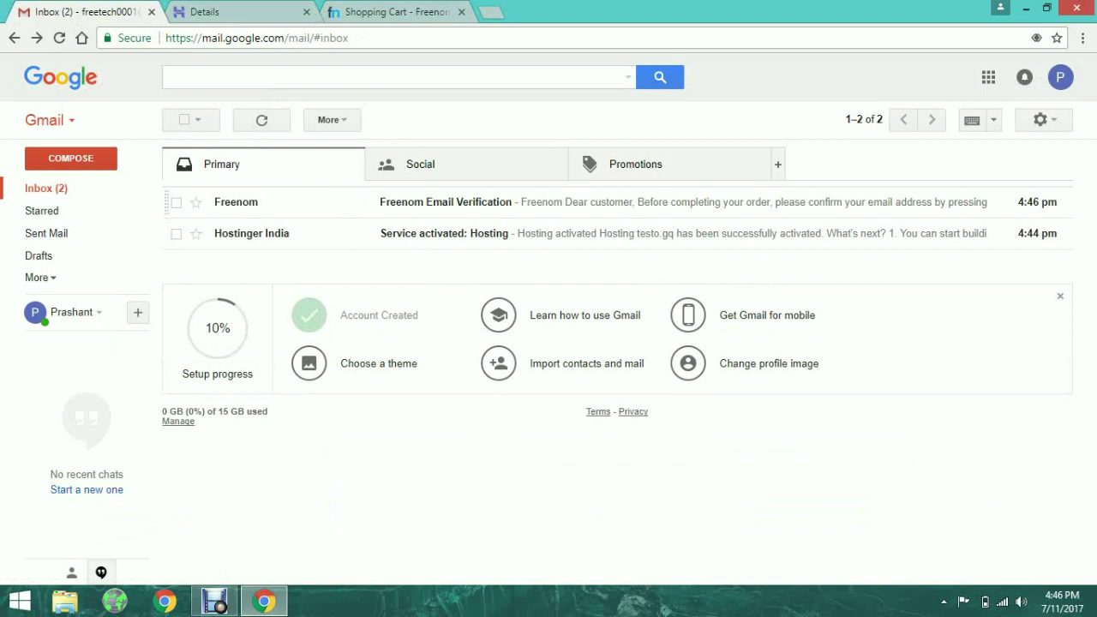
Step: Open the Freenom verification email, accept the Terms & Conditions, and submit the testo.gq order
{"action": "left_click", "coordinate": [446, 202]}
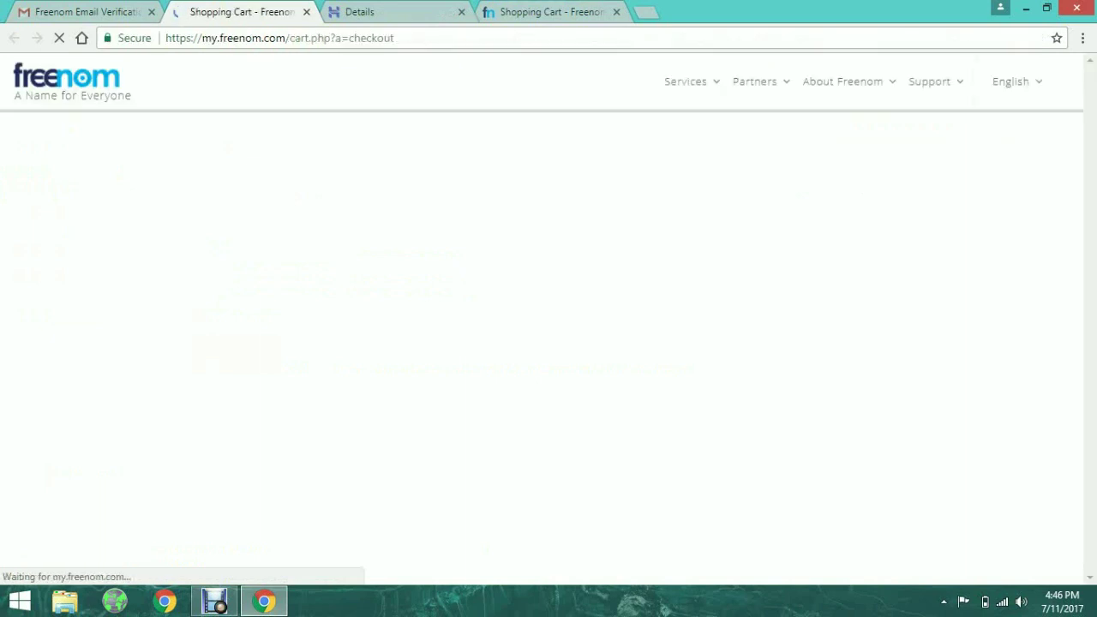
{"action": "scroll", "coordinate": [548, 317], "scroll_direction": "down", "scroll_amount": 5}
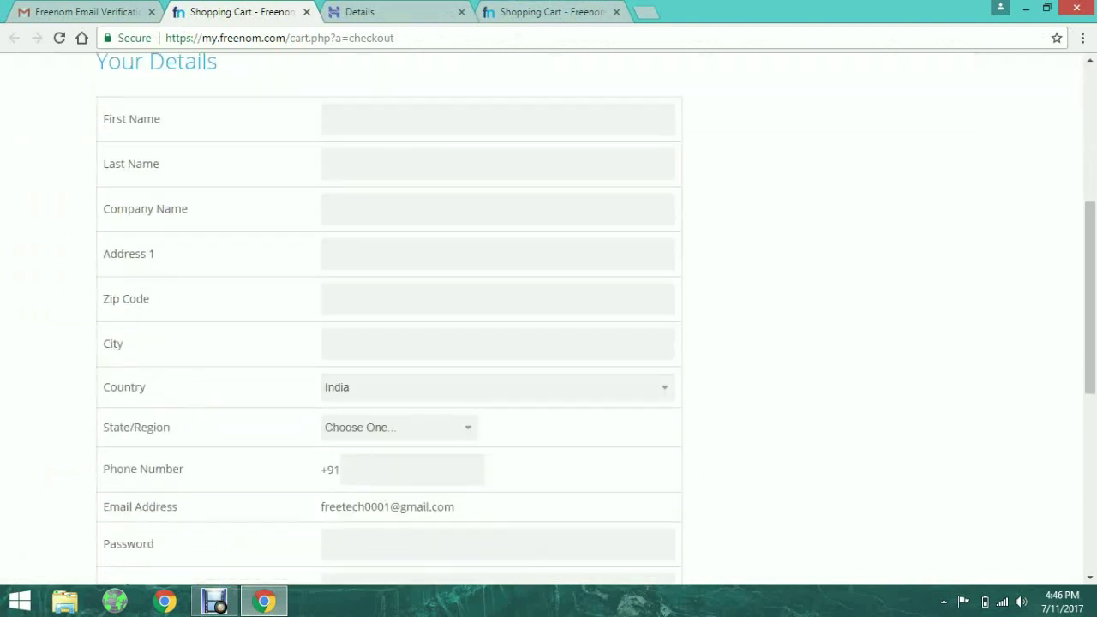
{"action": "scroll", "coordinate": [549, 317], "scroll_direction": "down", "scroll_amount": 2}
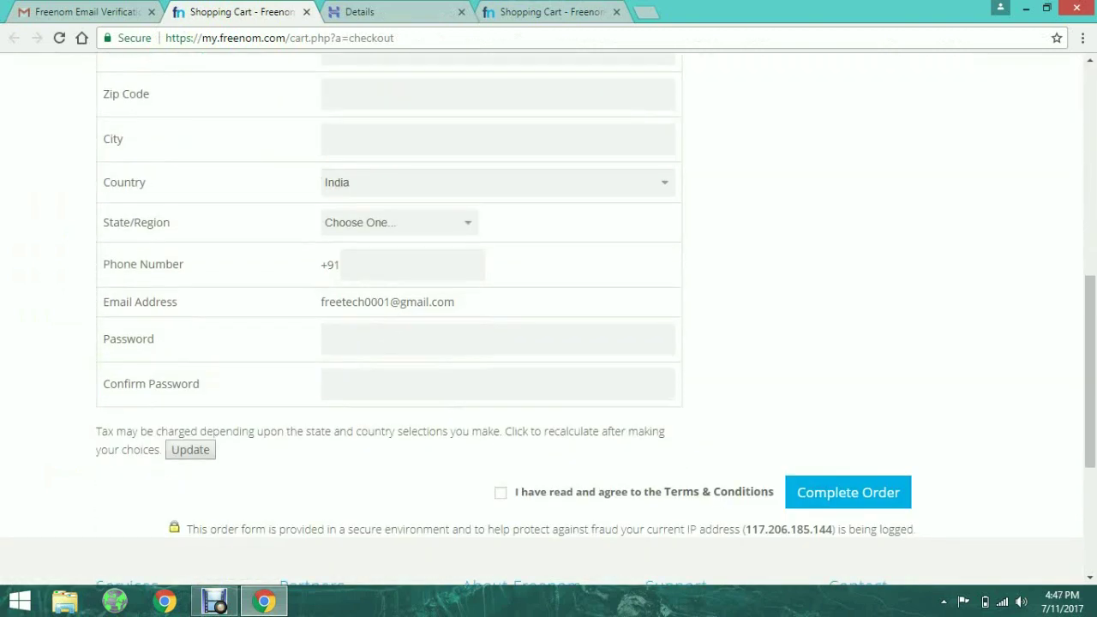
{"action": "left_click", "coordinate": [500, 493]}
{"action": "key", "text": "Return"}
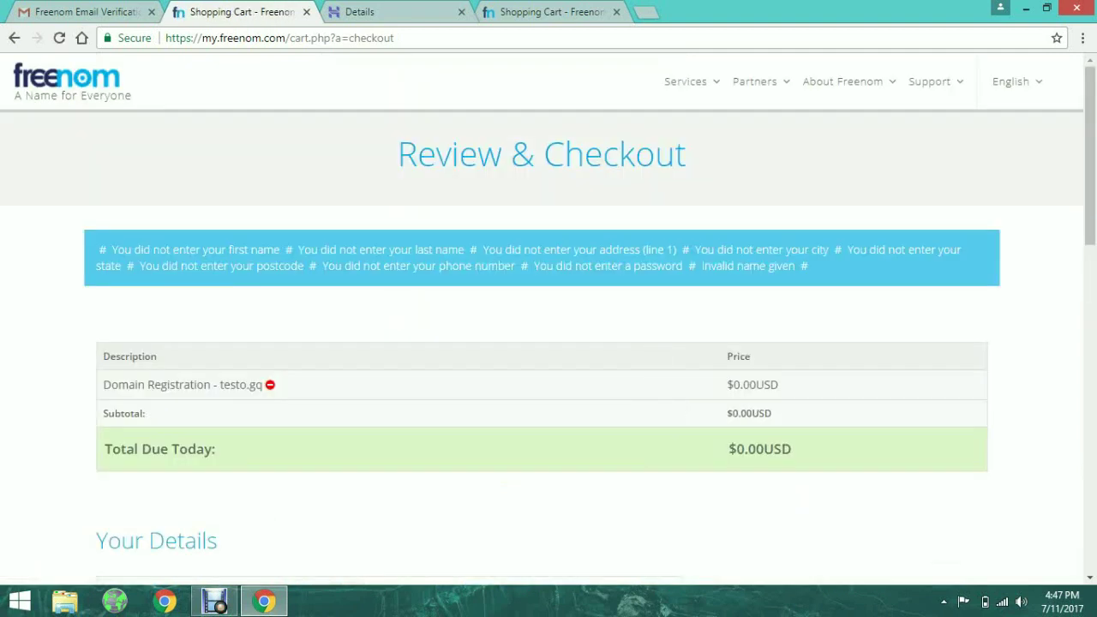
Step: Review the rejected checkout, resubmit the order form, and close the Freenom checkout tab
{"action": "scroll", "coordinate": [548, 317], "scroll_direction": "down", "scroll_amount": 1}
{"action": "scroll", "coordinate": [548, 317], "scroll_direction": "down", "scroll_amount": 4}
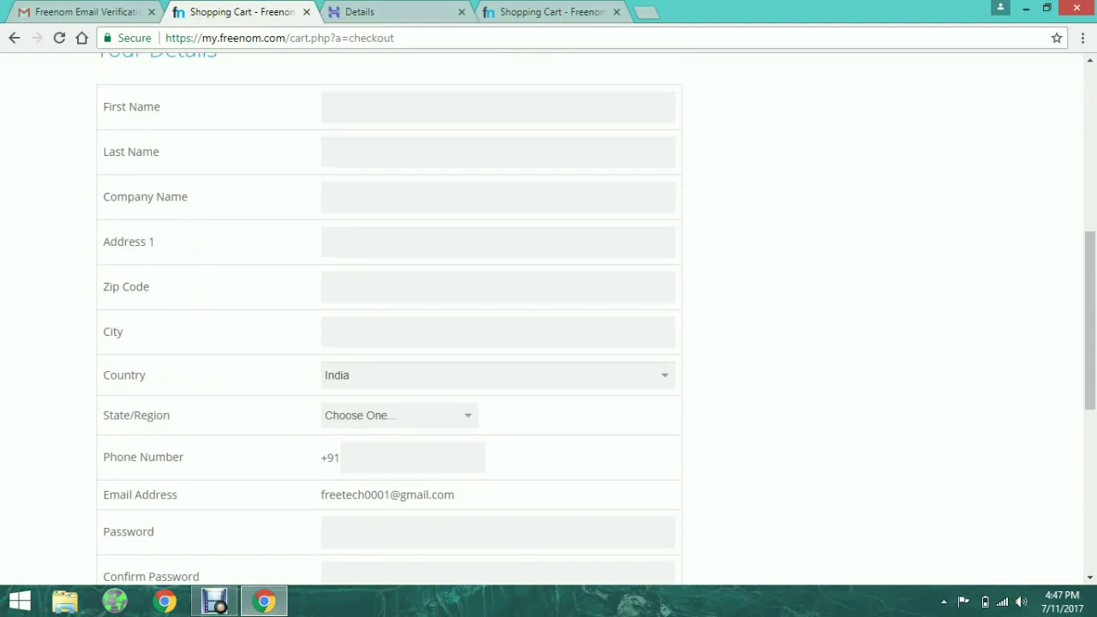
{"action": "scroll", "coordinate": [548, 317], "scroll_direction": "down", "scroll_amount": 4}
{"action": "scroll", "coordinate": [548, 317], "scroll_direction": "up", "scroll_amount": 6}
{"action": "scroll", "coordinate": [549, 317], "scroll_direction": "up", "scroll_amount": 1}
{"action": "scroll", "coordinate": [549, 317], "scroll_direction": "down", "scroll_amount": 3}
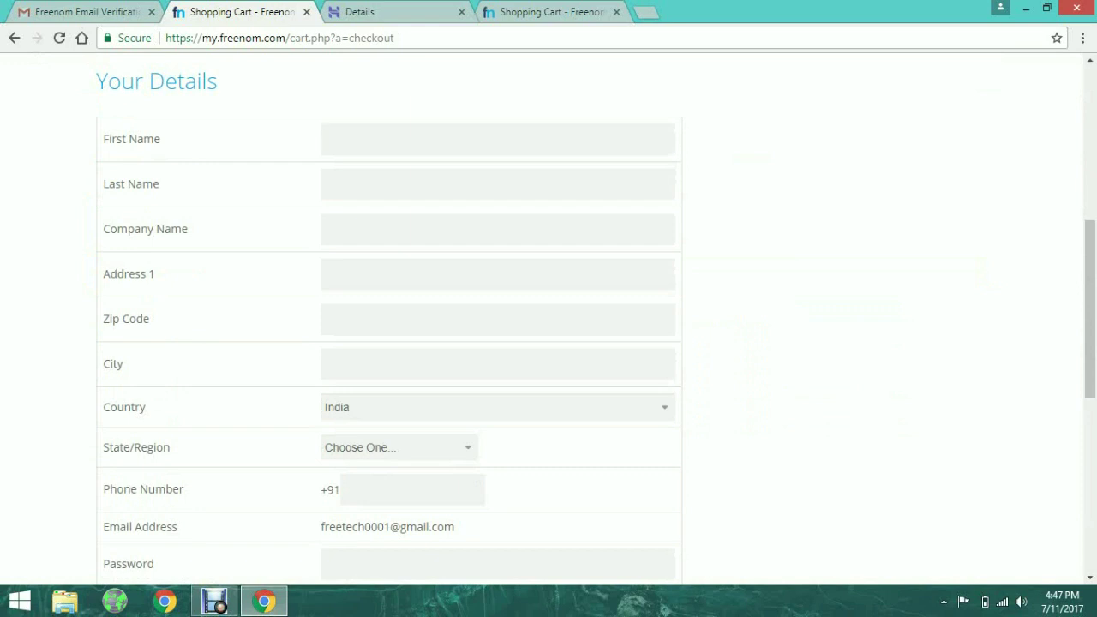
{"action": "scroll", "coordinate": [548, 317], "scroll_direction": "down", "scroll_amount": 10}
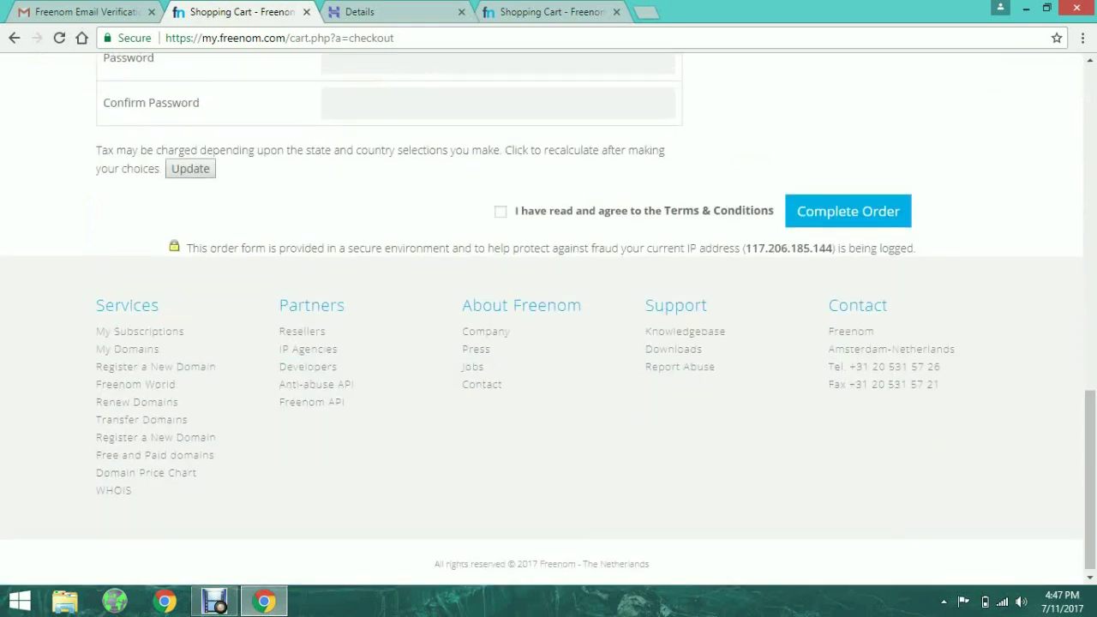
{"action": "key", "text": "Return"}
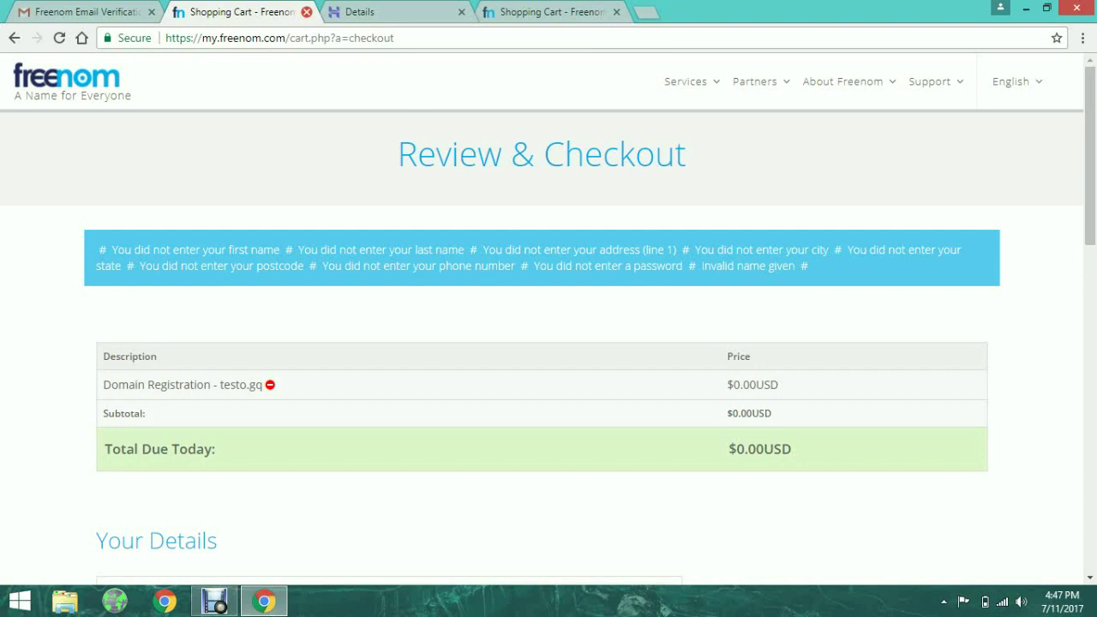
{"action": "left_click", "coordinate": [306, 12]}
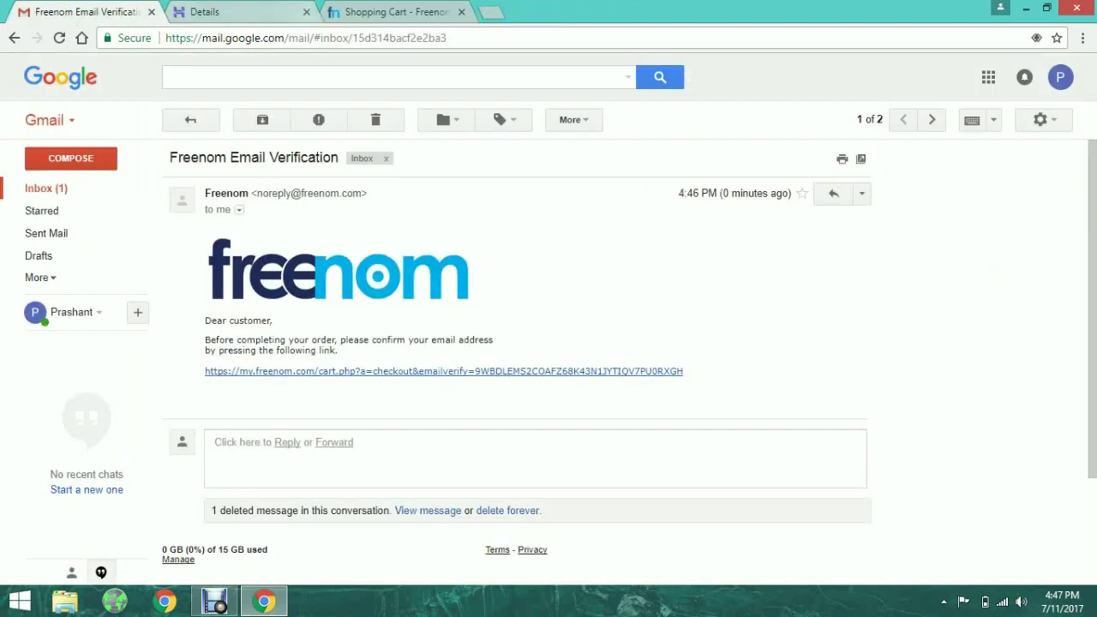
Step: Close the verification email and open the test0002.tk homepage in a new tab
{"action": "left_click", "coordinate": [151, 12]}
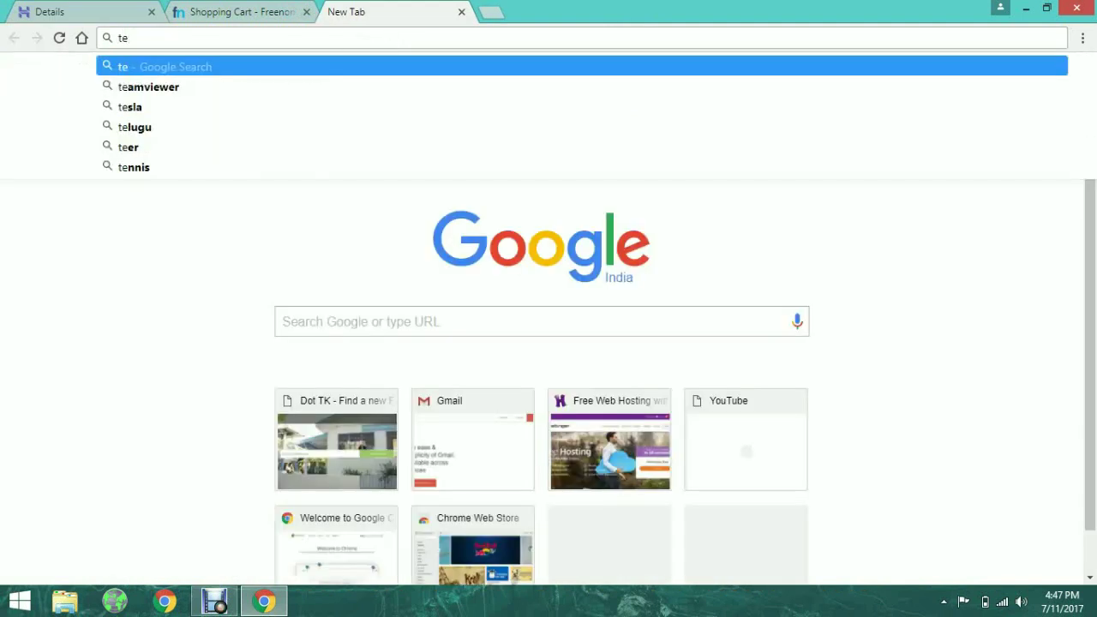
{"action": "type", "text": "st00"}
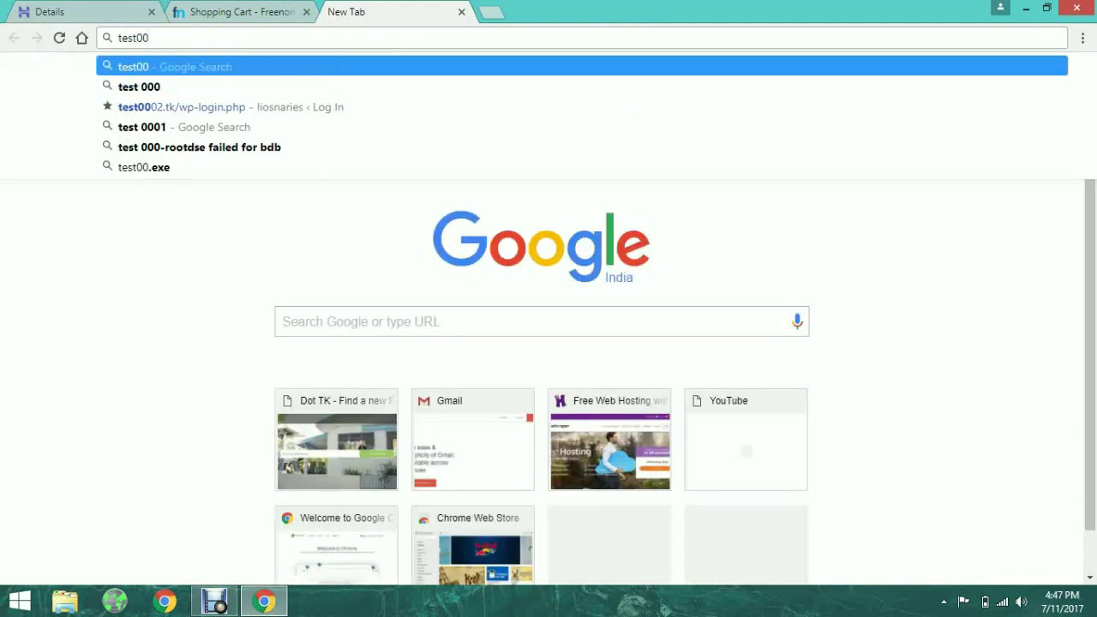
{"action": "type", "text": "01"}
{"action": "key", "text": "BackSpace"}
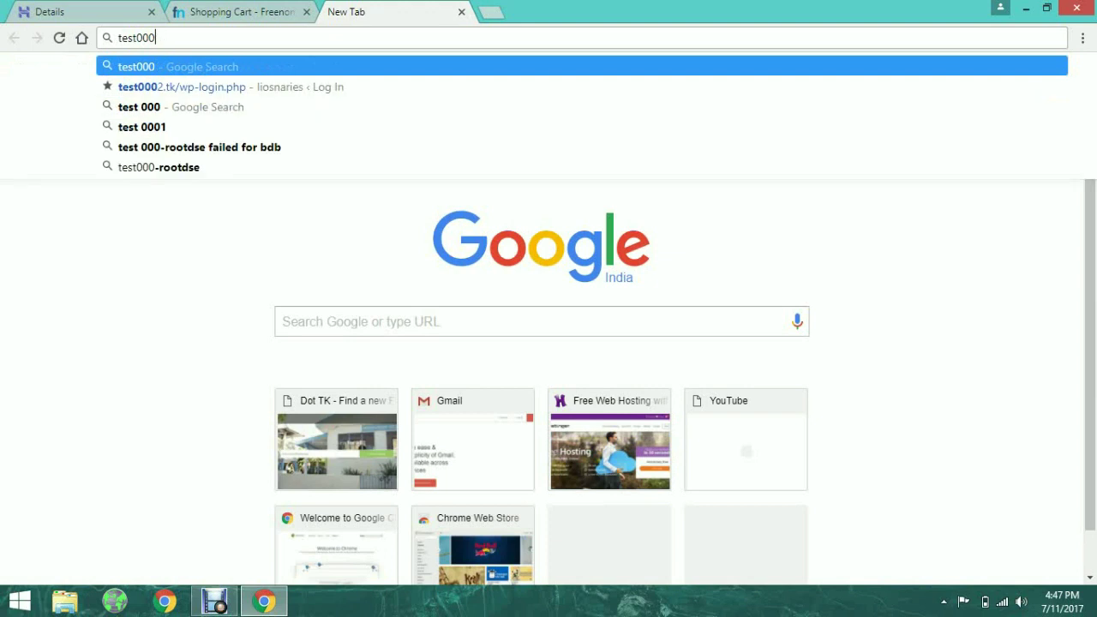
{"action": "key", "text": "Down"}
{"action": "key", "text": "Return"}
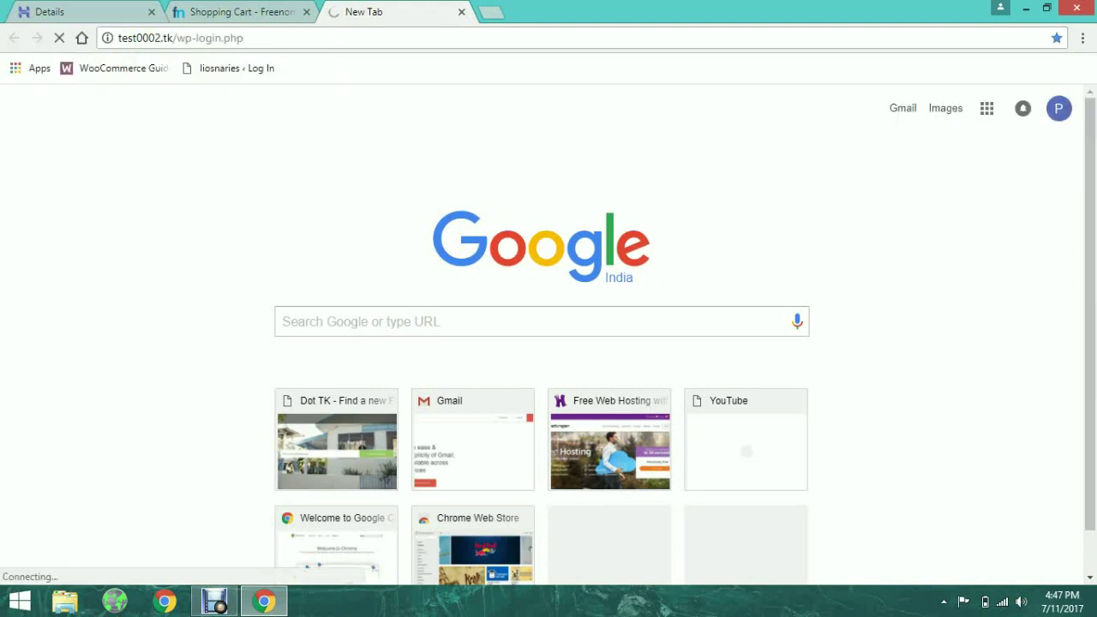
{"action": "key", "text": "ctrl+l"}
{"action": "key", "text": "End"}
{"action": "key", "text": "BackSpace"}
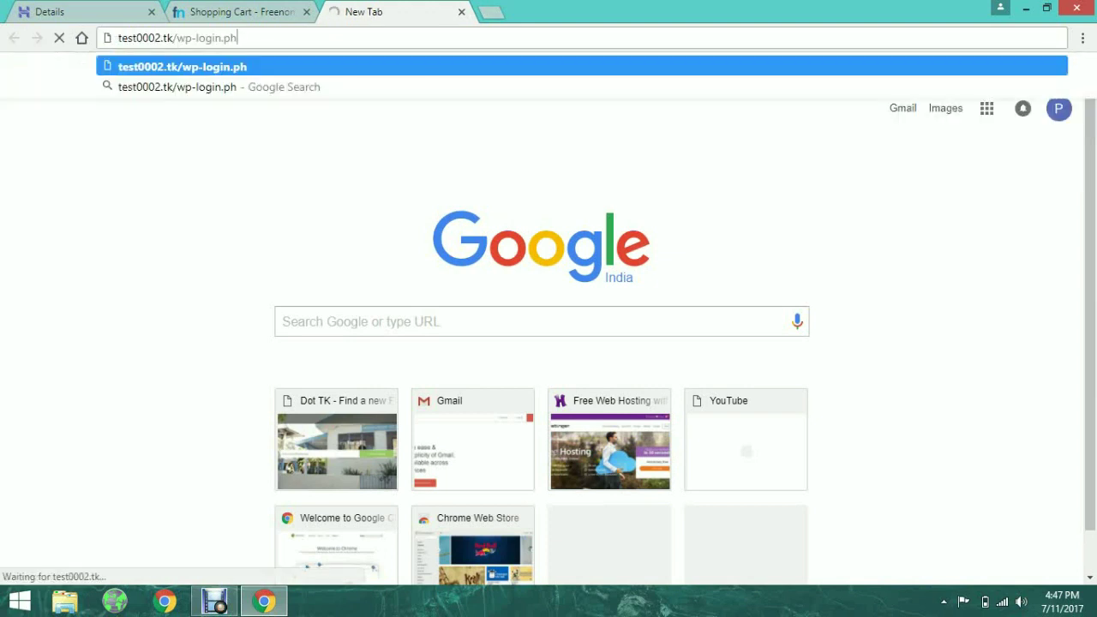
{"action": "key", "text": "BackSpace"}
{"action": "key", "text": "BackSpace"}
{"action": "key", "text": "BackSpace"}
{"action": "key", "text": "BackSpace"}
{"action": "key", "text": "BackSpace"}
{"action": "key", "text": "BackSpace"}
{"action": "key", "text": "BackSpace"}
{"action": "key", "text": "BackSpace"}
{"action": "key", "text": "BackSpace"}
{"action": "key", "text": "BackSpace"}
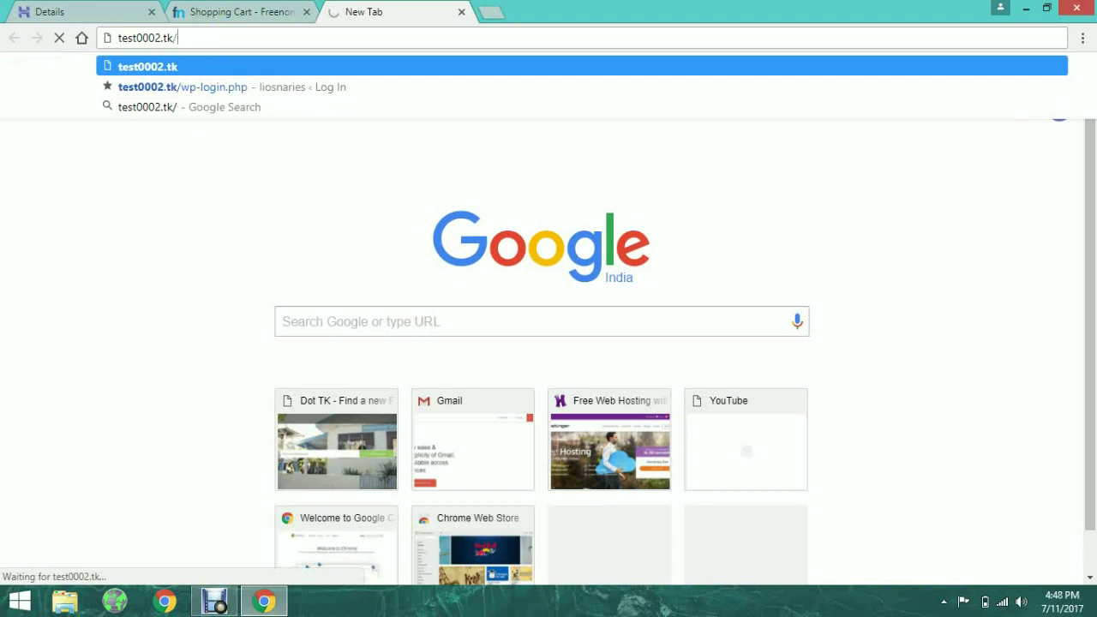
{"action": "key", "text": "Return"}
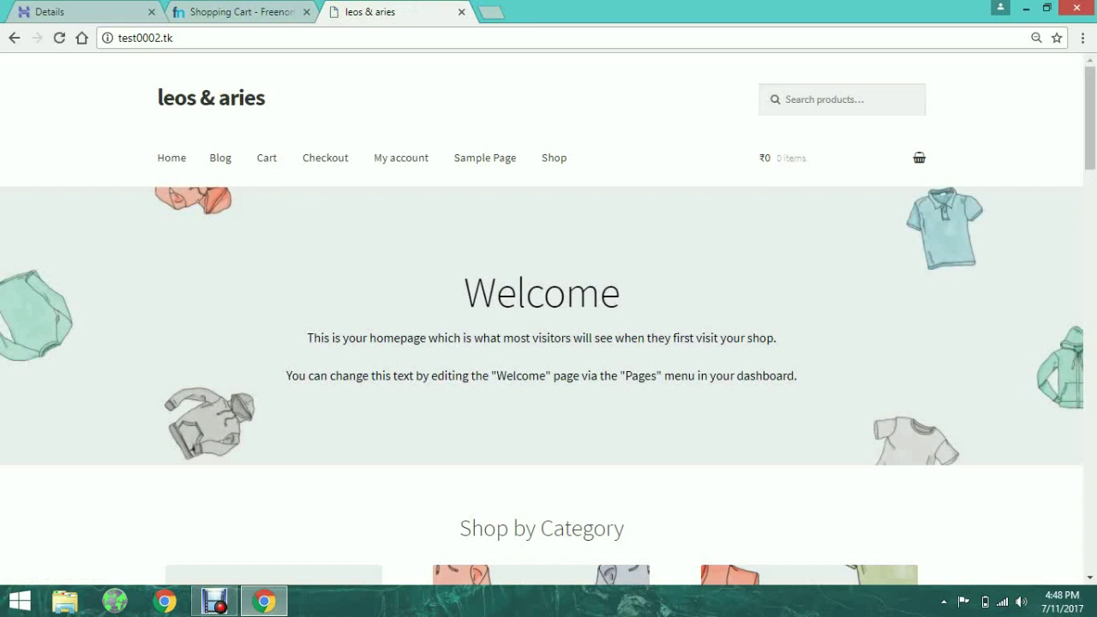
Step: Scroll through the leos & aries shop homepage, then close its tab
{"action": "scroll", "coordinate": [549, 343], "scroll_direction": "down", "scroll_amount": 8}
{"action": "scroll", "coordinate": [549, 343], "scroll_direction": "up", "scroll_amount": 8}
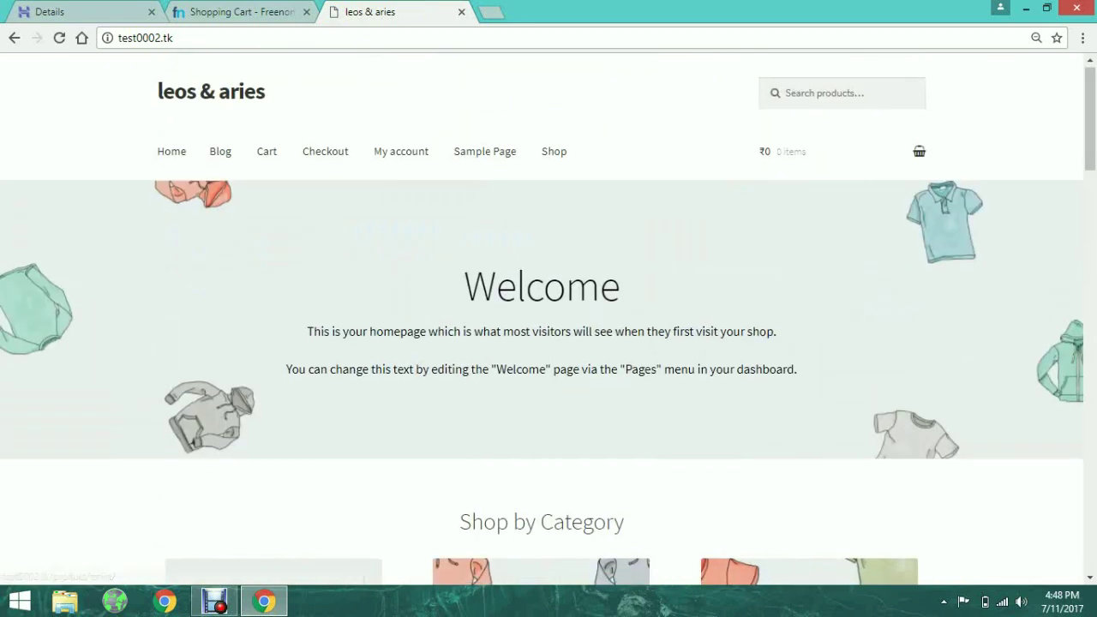
{"action": "scroll", "coordinate": [548, 342], "scroll_direction": "down", "scroll_amount": 2}
{"action": "scroll", "coordinate": [548, 342], "scroll_direction": "up", "scroll_amount": 2}
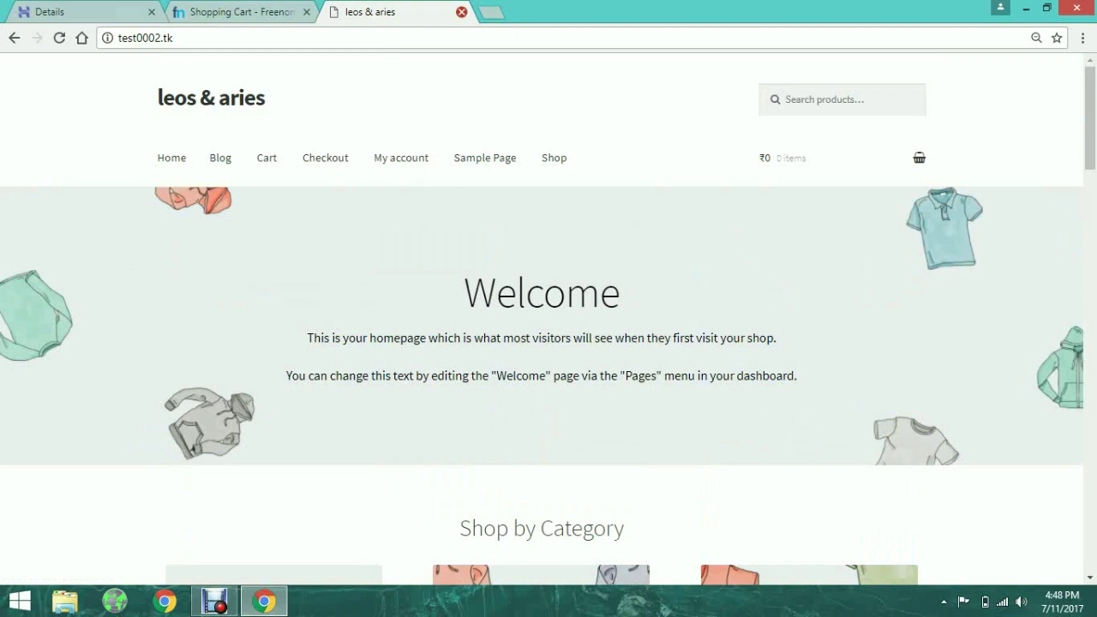
{"action": "left_click", "coordinate": [461, 11]}
Step: Return to Hostinger's nameserver details, open the testo.gq hosting dashboard, and launch the website builder
{"action": "key", "text": "ctrl+shift+Tab"}
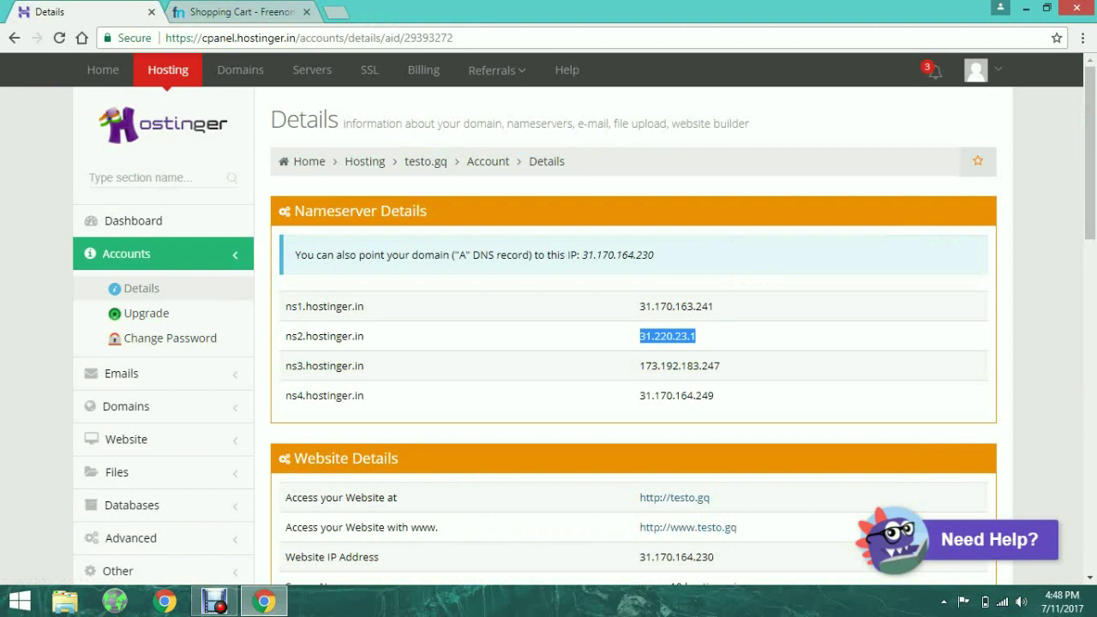
{"action": "left_click", "coordinate": [167, 69]}
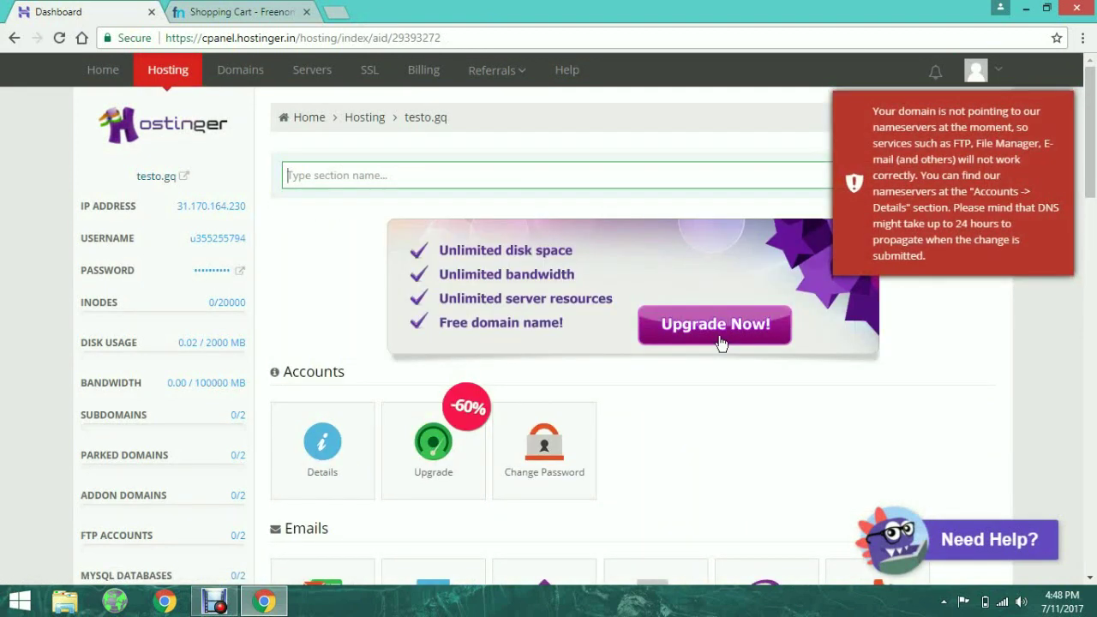
{"action": "scroll", "coordinate": [723, 343], "scroll_direction": "down", "scroll_amount": 5}
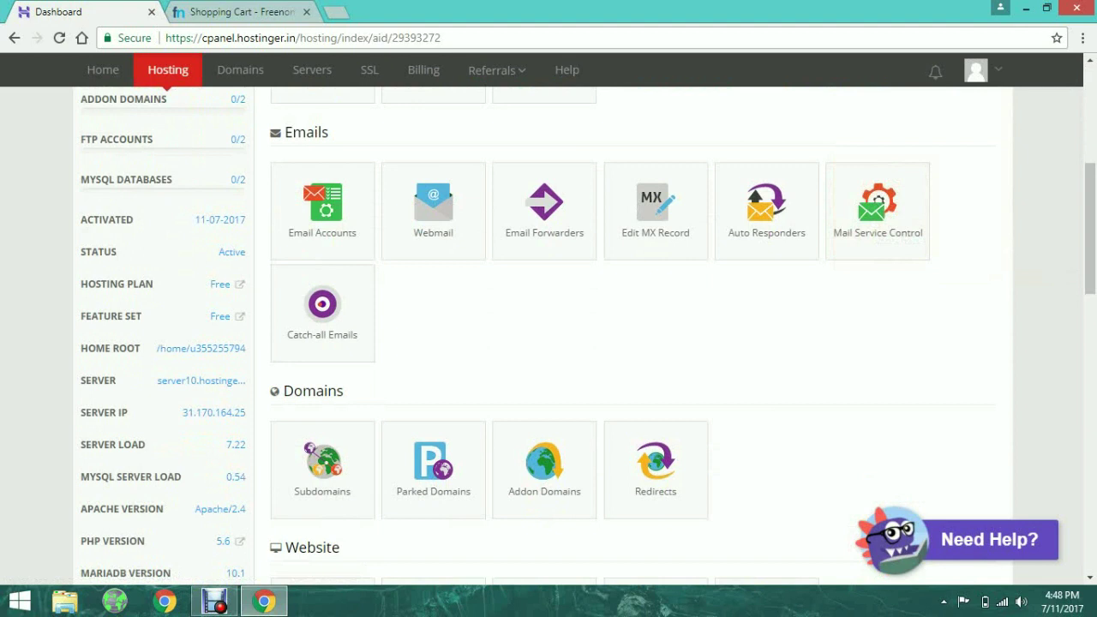
{"action": "scroll", "coordinate": [766, 381], "scroll_direction": "down", "scroll_amount": 3}
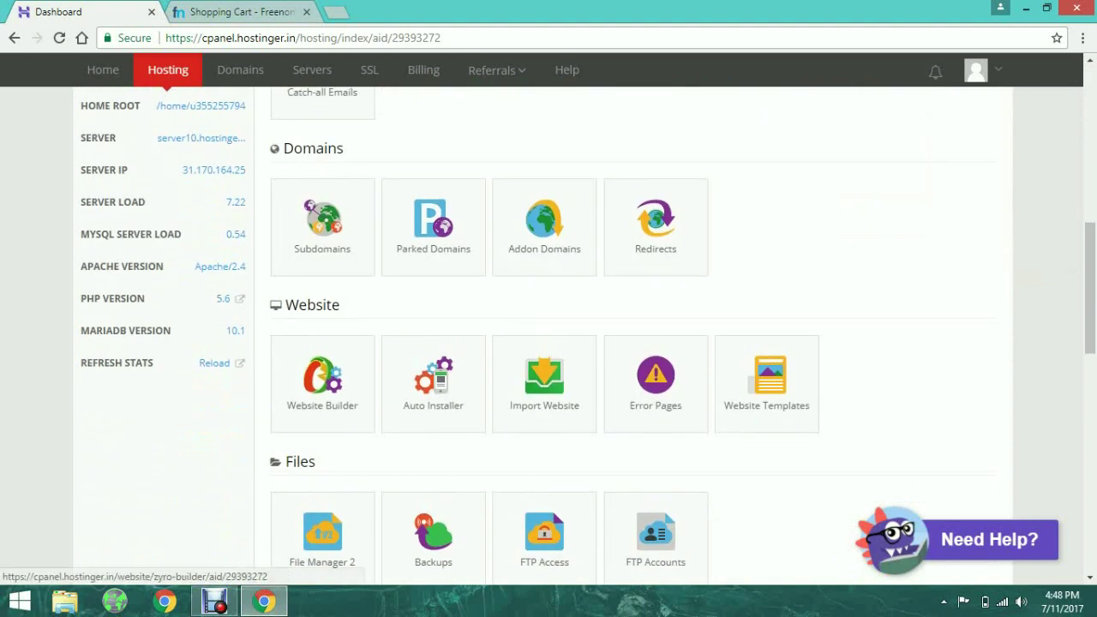
{"action": "left_click", "coordinate": [322, 381]}
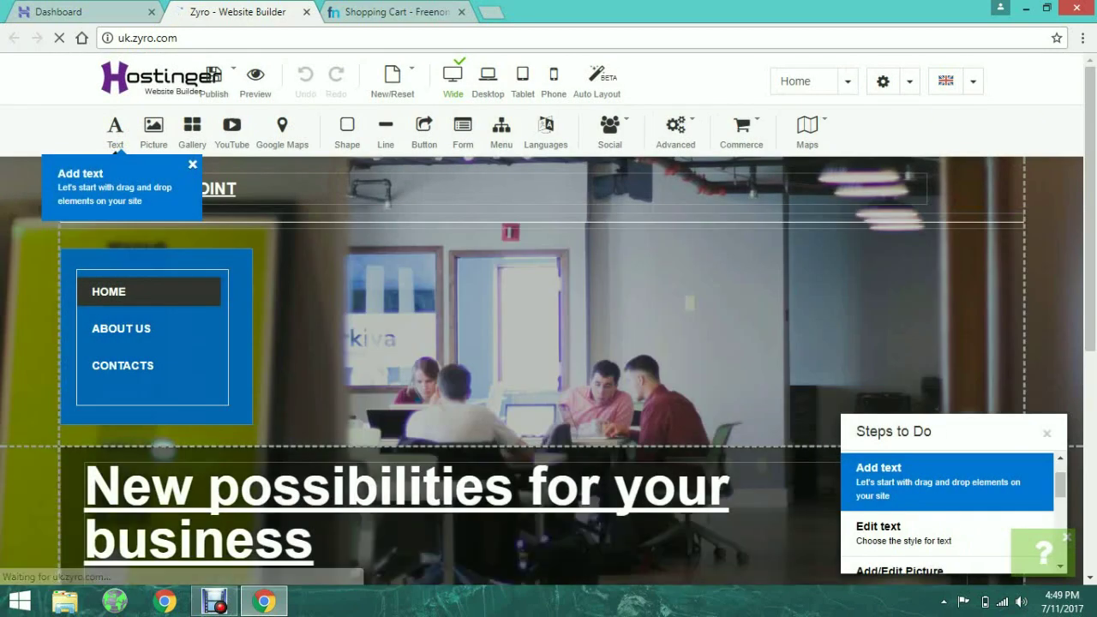
Step: Drop a new text box onto the hero image, then remove it via its right-click menu
{"action": "scroll", "coordinate": [549, 368], "scroll_direction": "down", "scroll_amount": 5}
{"action": "scroll", "coordinate": [548, 369], "scroll_direction": "up", "scroll_amount": 5}
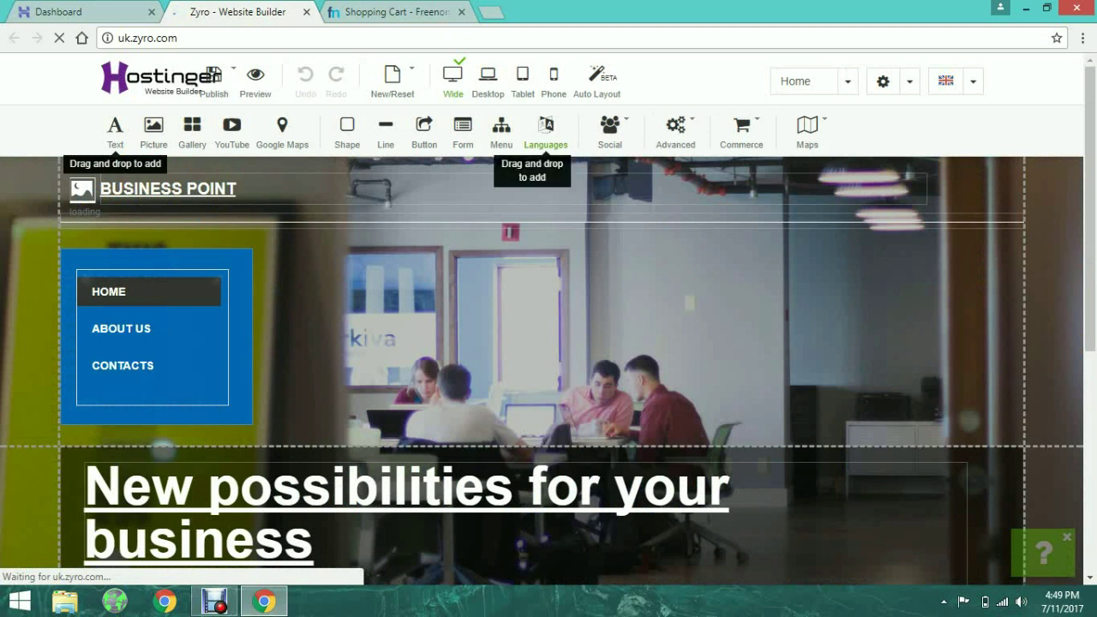
{"action": "left_click_drag", "start_coordinate": [115, 131], "coordinate": [524, 313]}
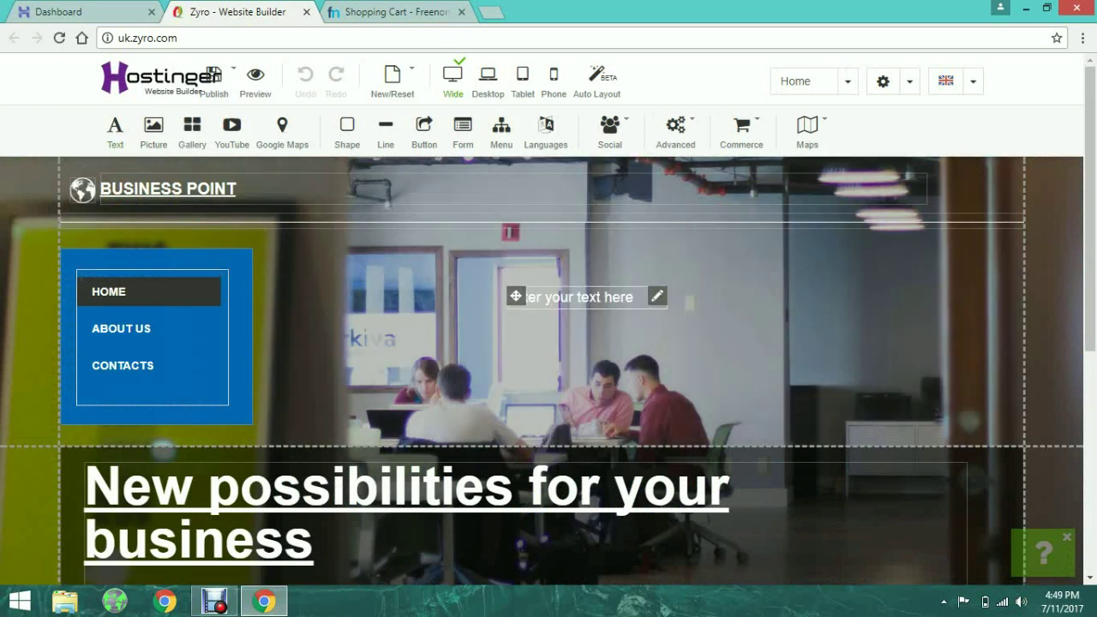
{"action": "right_click", "coordinate": [667, 307]}
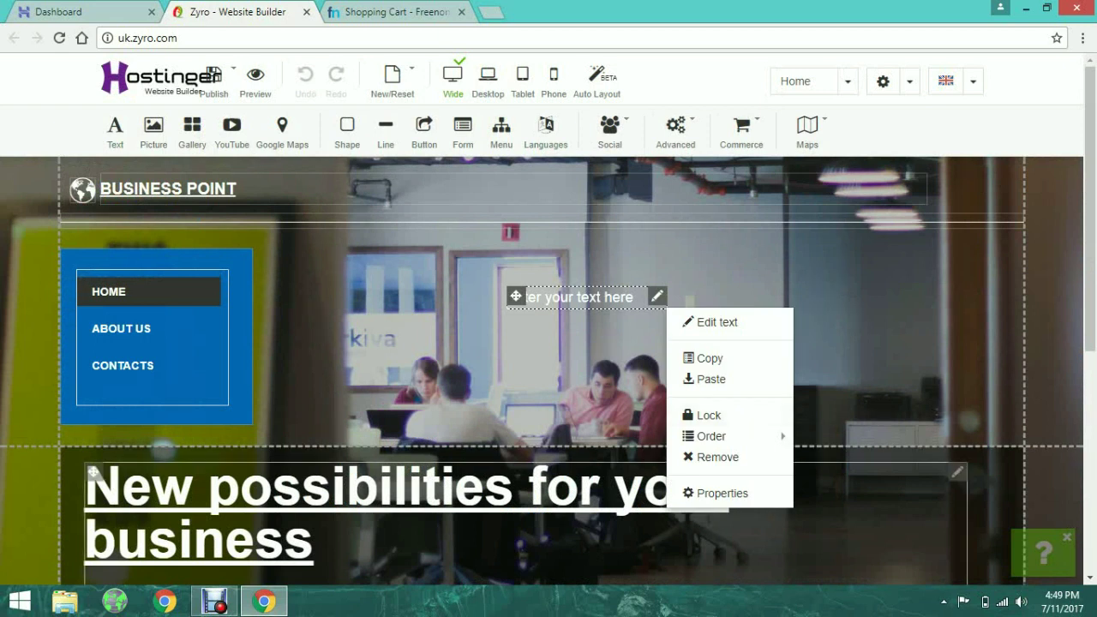
{"action": "left_click", "coordinate": [715, 457]}
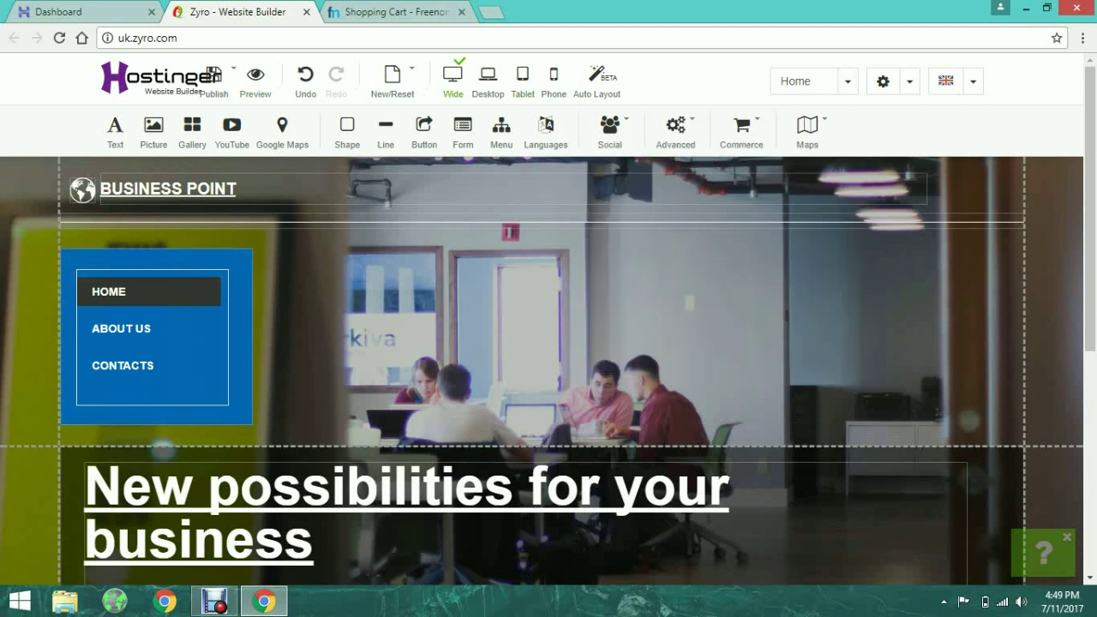
Step: Scroll through the template page, then close the Zyro builder tab
{"action": "scroll", "coordinate": [549, 369], "scroll_direction": "down", "scroll_amount": 3}
{"action": "scroll", "coordinate": [548, 368], "scroll_direction": "down", "scroll_amount": 2}
{"action": "scroll", "coordinate": [548, 368], "scroll_direction": "up", "scroll_amount": 5}
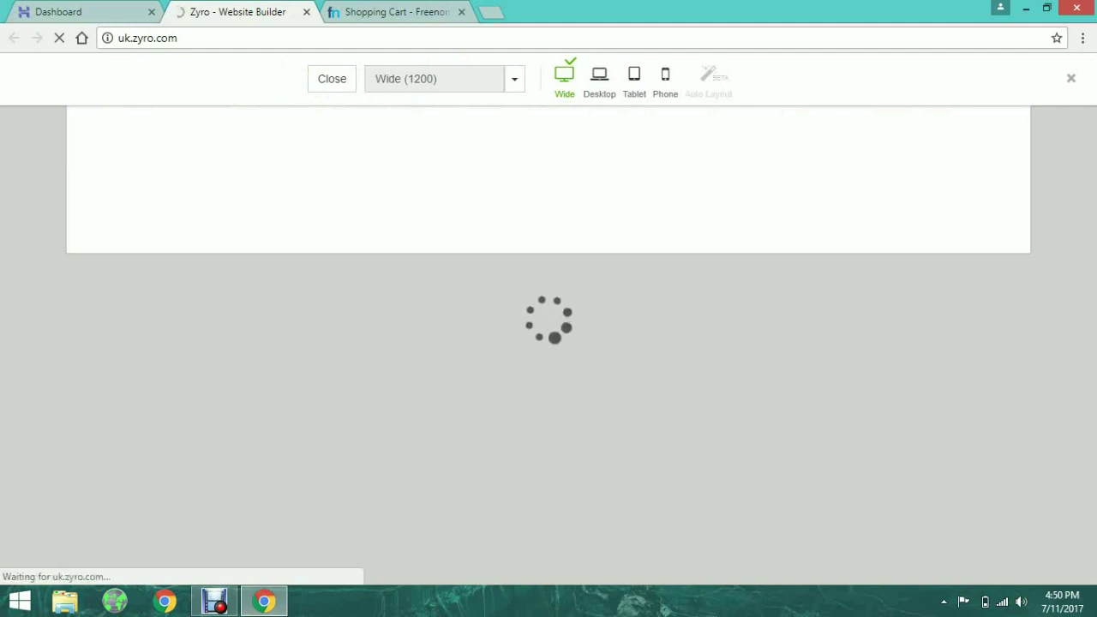
{"action": "left_click", "coordinate": [306, 12]}
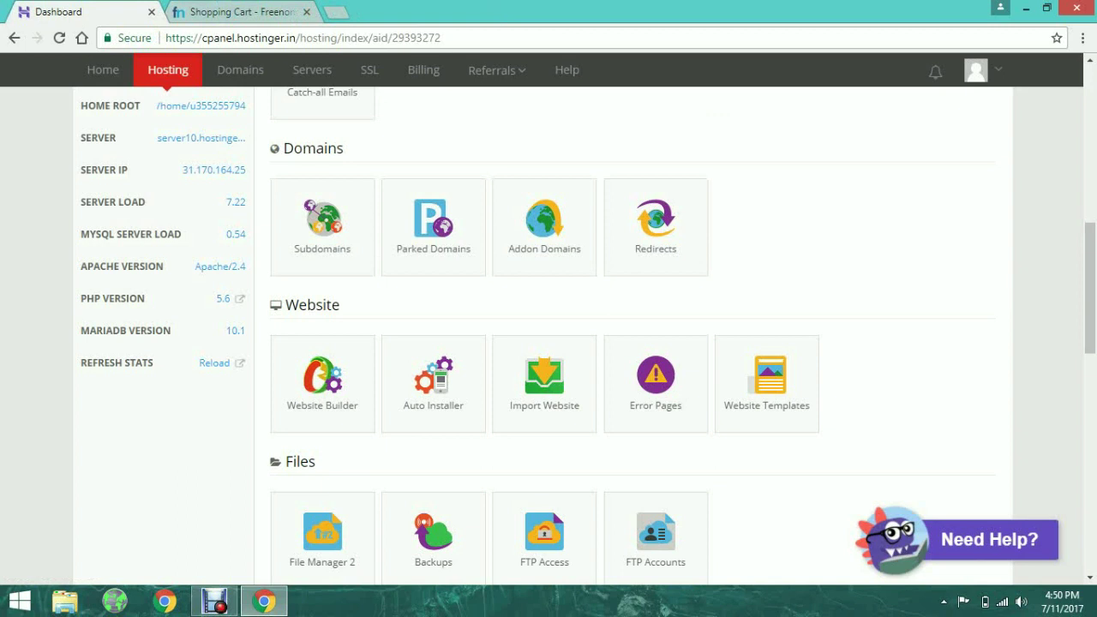
{"action": "scroll", "coordinate": [721, 339], "scroll_direction": "up", "scroll_amount": 8}
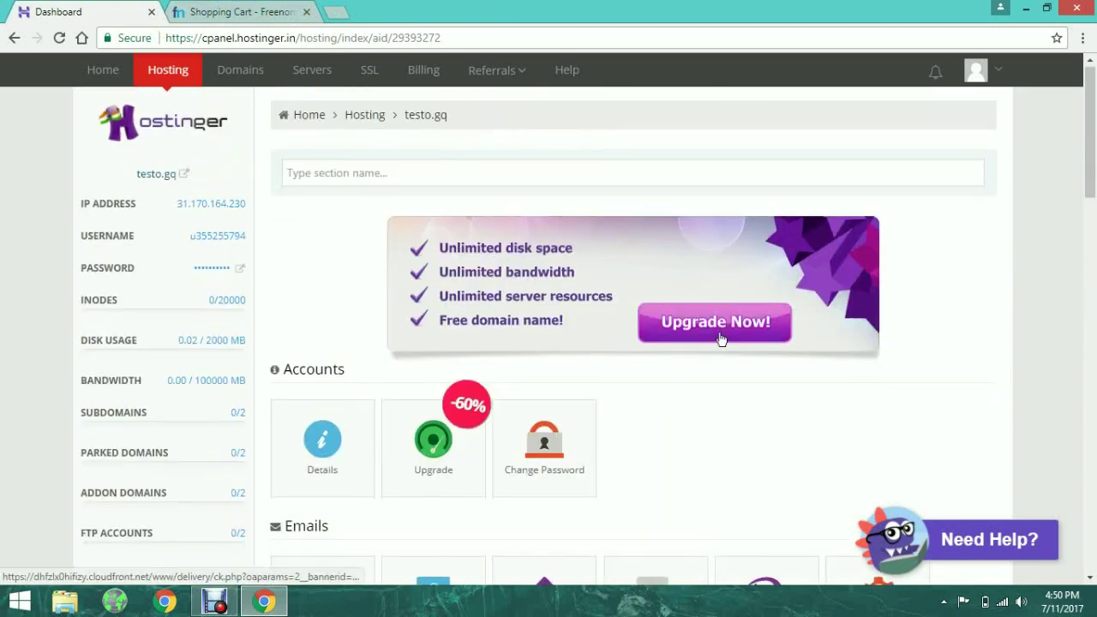